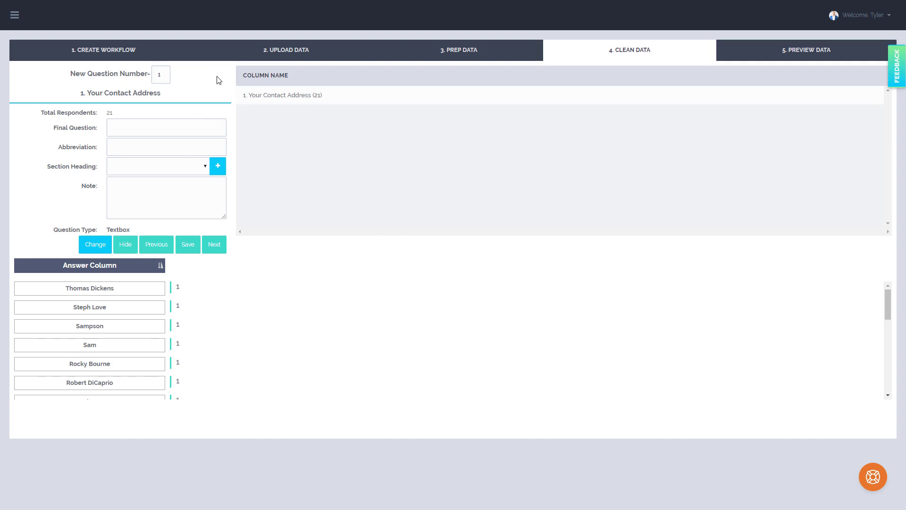
# Examine the question number selector and the Final Question, Section Heading and Note fields for question 1.
pyautogui.click(162, 77)
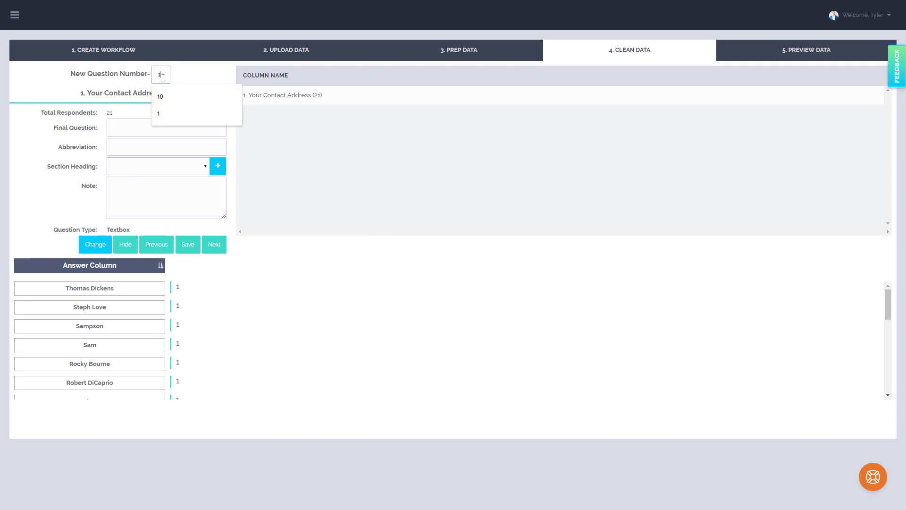
pyautogui.doubleClick(163, 78)
pyautogui.click(198, 72)
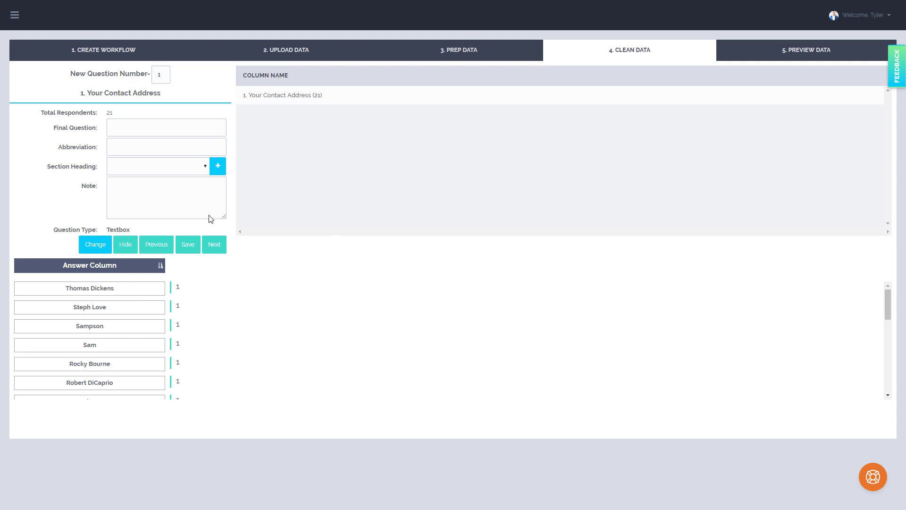
pyautogui.click(126, 124)
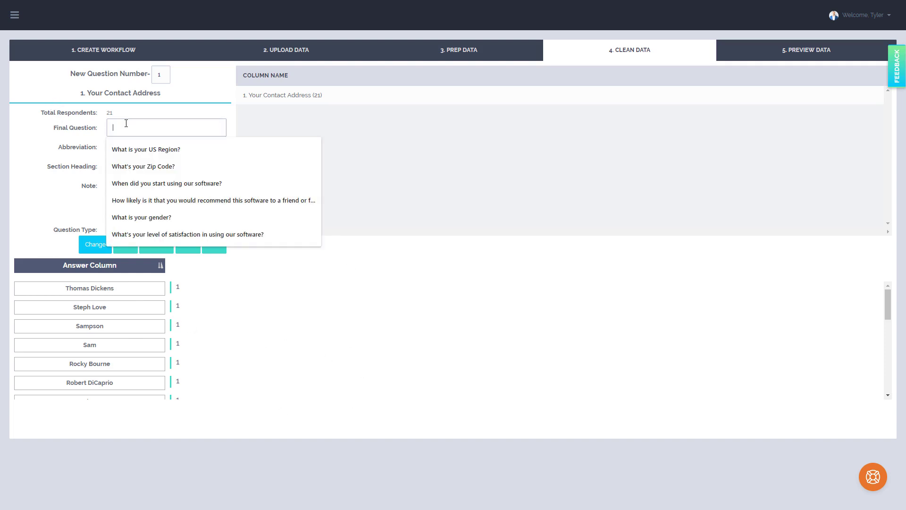
pyautogui.click(77, 130)
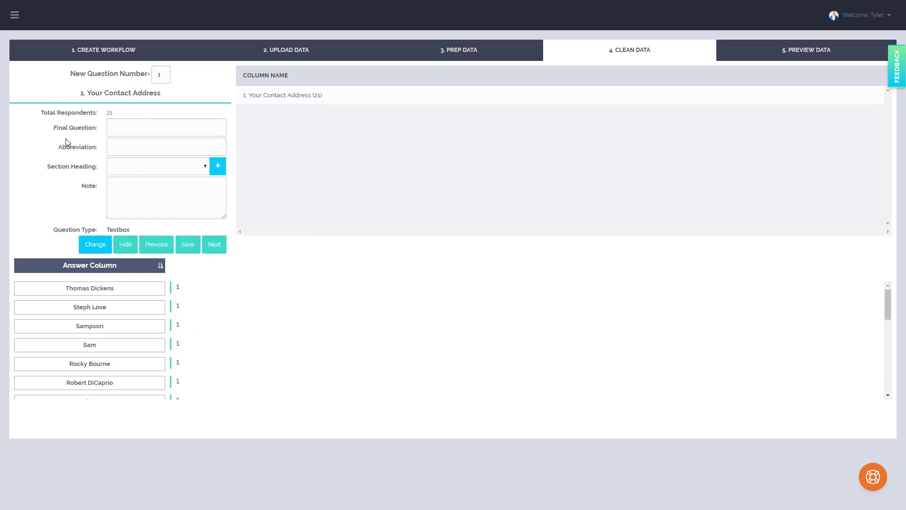
pyautogui.click(122, 128)
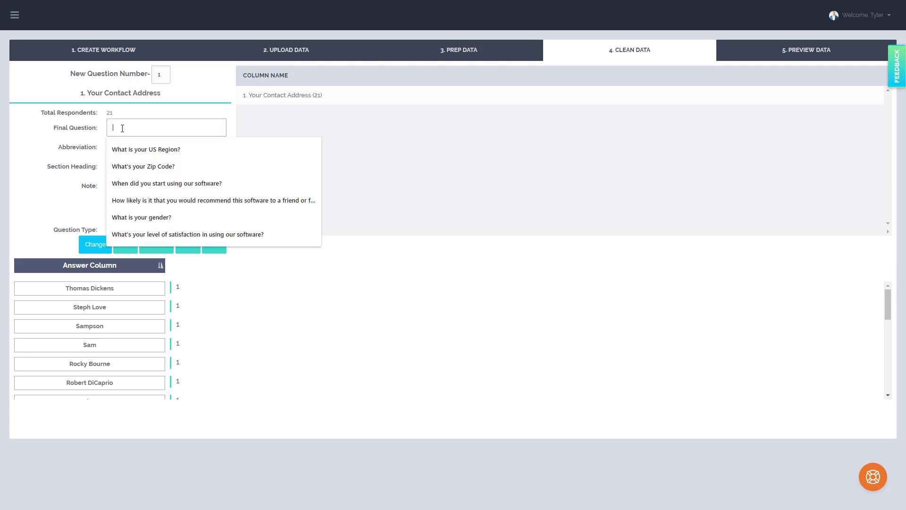
pyautogui.click(92, 139)
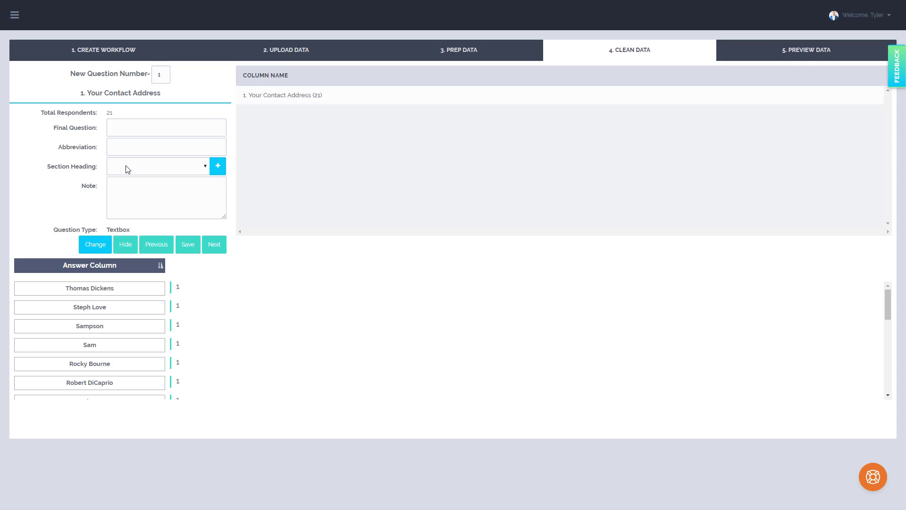
pyautogui.click(139, 193)
# Switch to the Excel spreadsheet to inspect the 'Your Contact Address' and 'Name' header cells, then return.
pyautogui.click(284, 137)
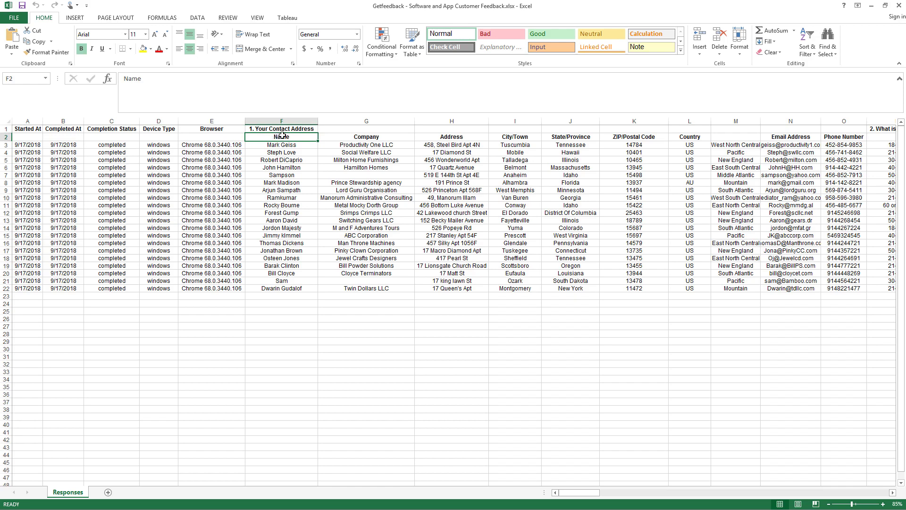
pyautogui.moveTo(289, 137); pyautogui.dragTo(289, 132)
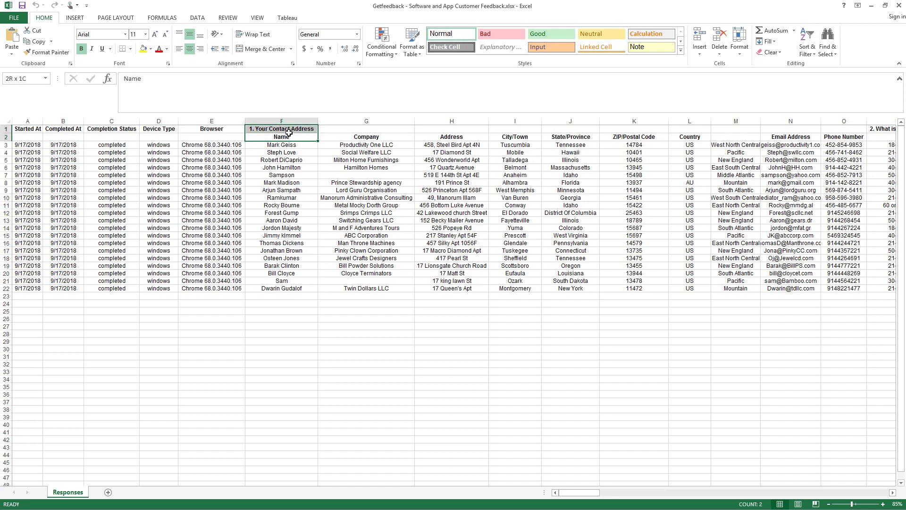
pyautogui.moveTo(350, 136); pyautogui.dragTo(347, 140)
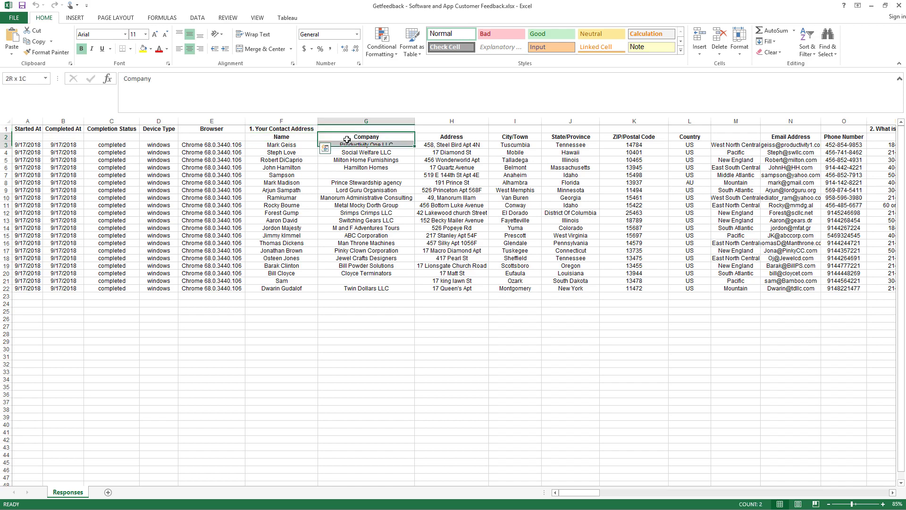
pyautogui.click(291, 137)
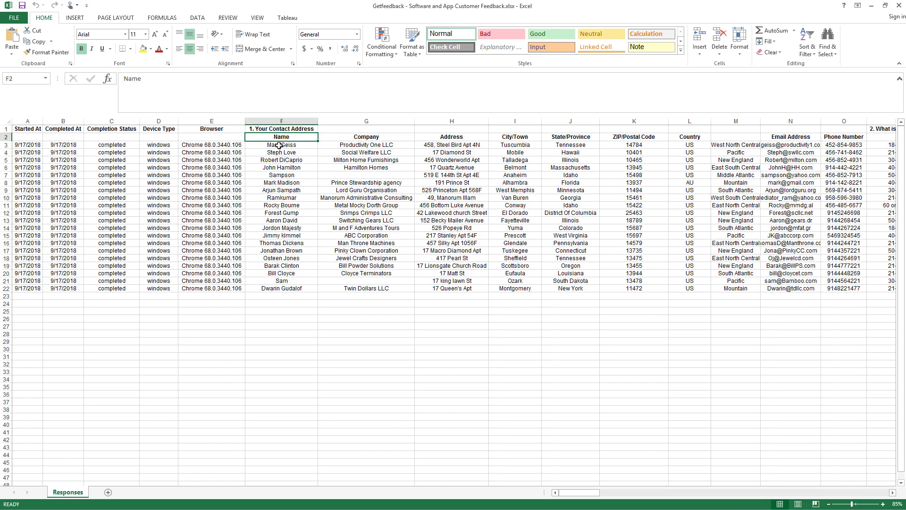
pyautogui.click(285, 127)
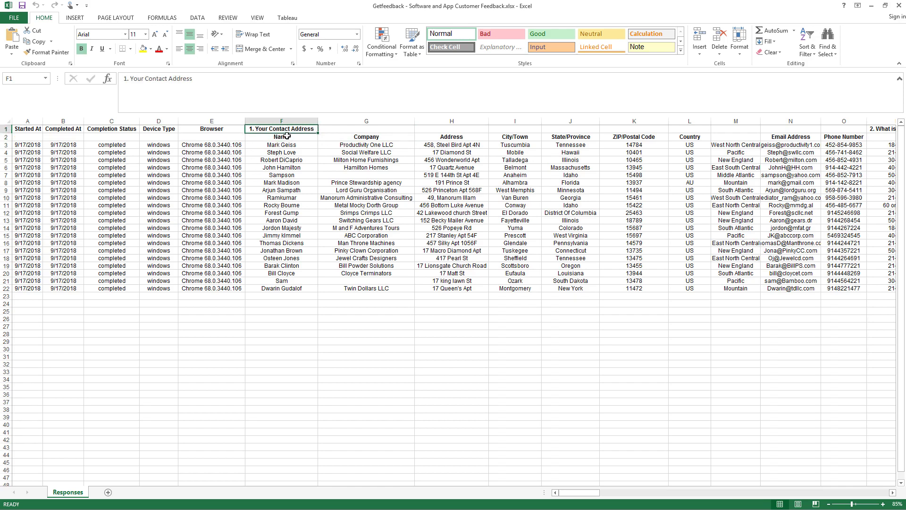
pyautogui.click(287, 138)
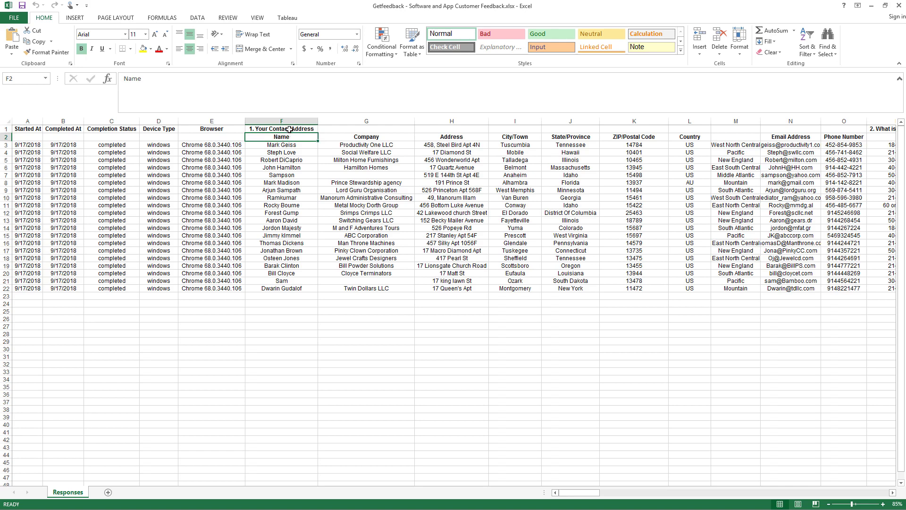
pyautogui.click(289, 130)
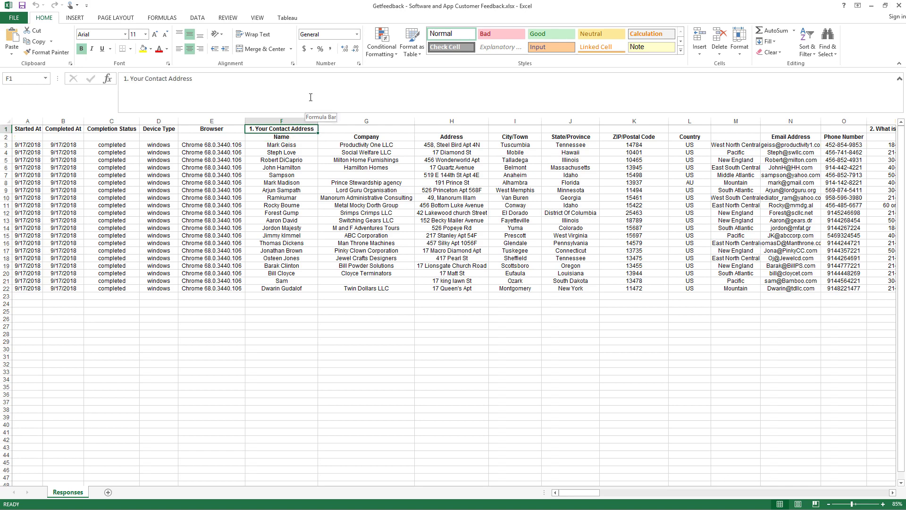
pyautogui.click(282, 137)
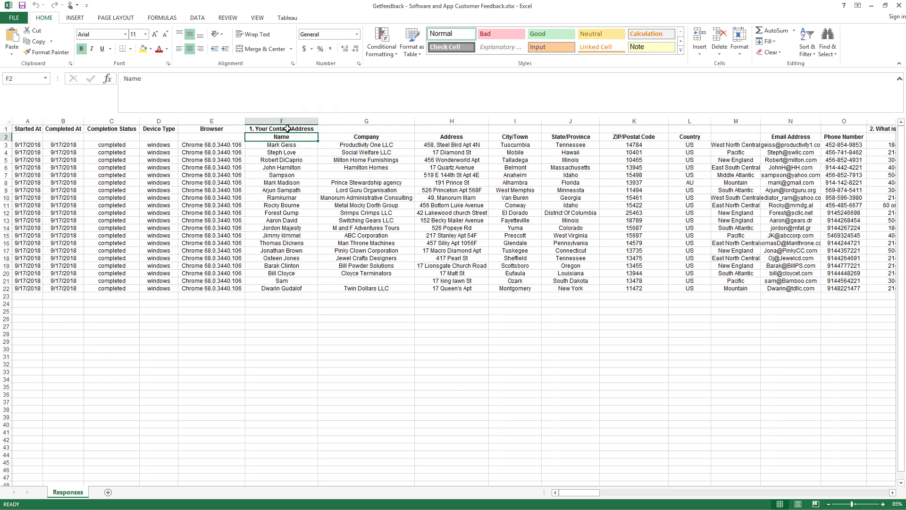
pyautogui.click(871, 6)
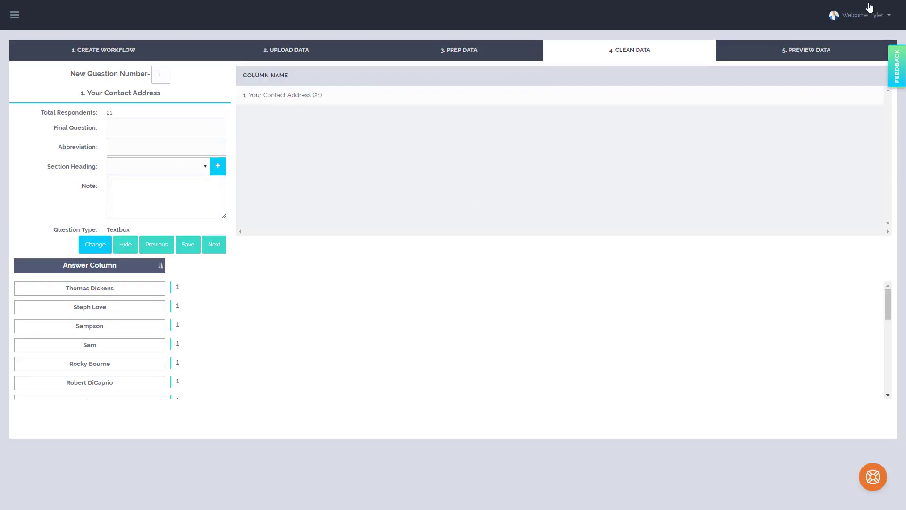
# Enter 'What is your name?' as question 1's final question and 'Name' as its abbreviation.
pyautogui.click(179, 128)
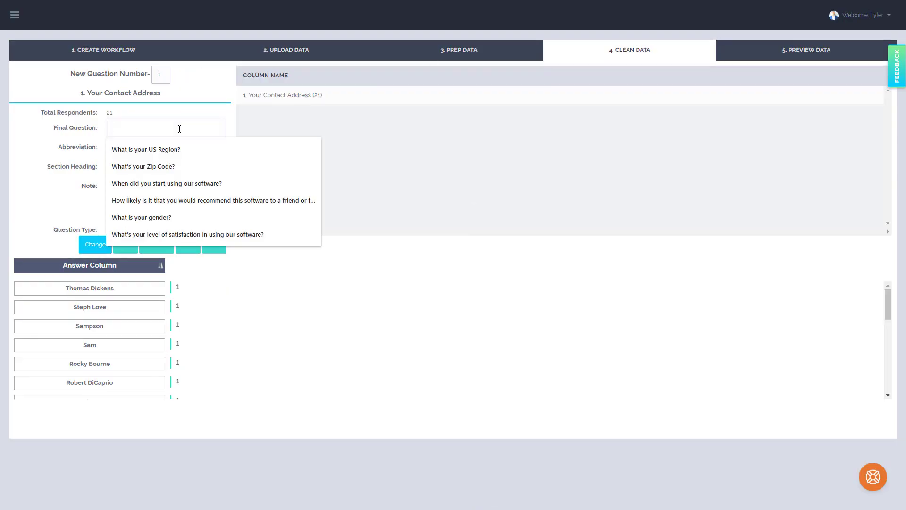
pyautogui.write('What i')
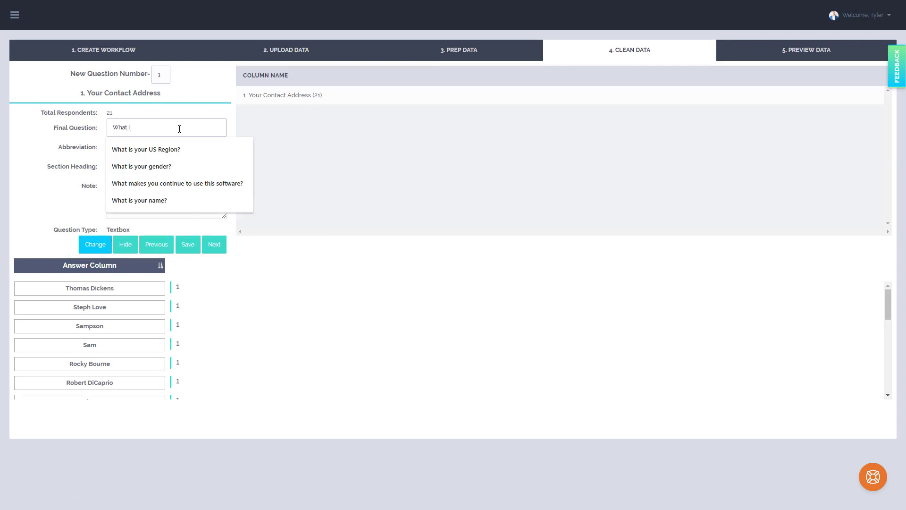
pyautogui.write('s yo')
pyautogui.click(153, 188)
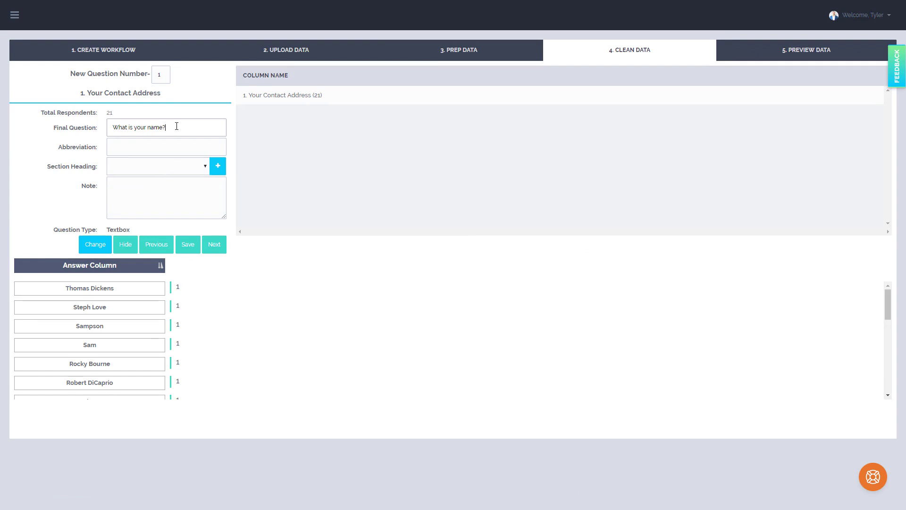
pyautogui.click(167, 144)
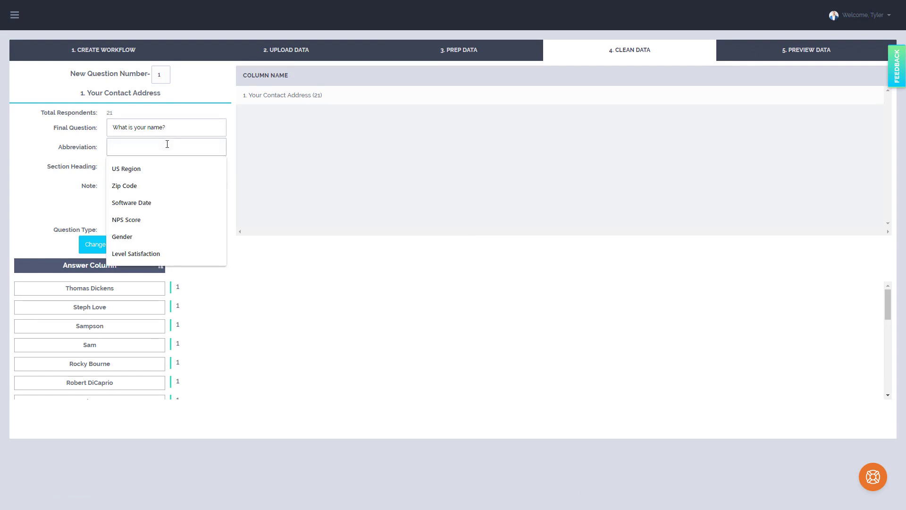
pyautogui.write('Name')
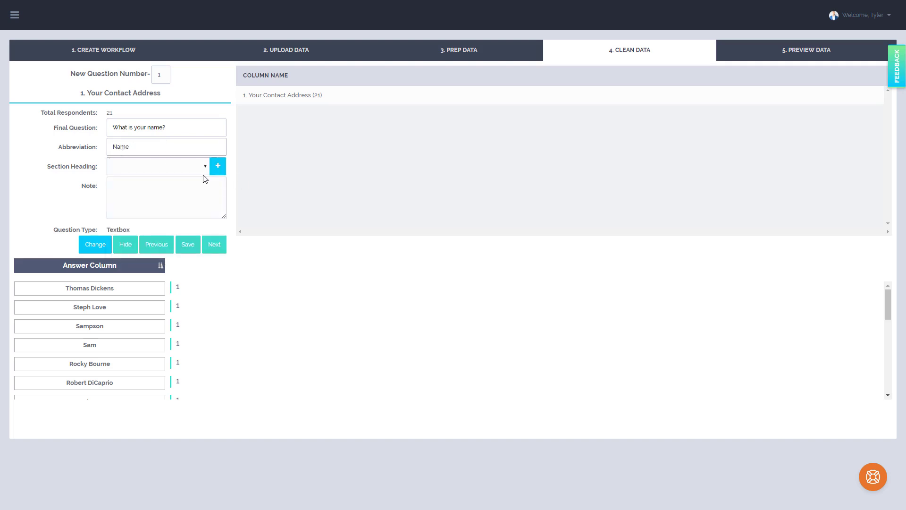
# Create and save a new section heading named 'Demograhics'.
pyautogui.click(216, 171)
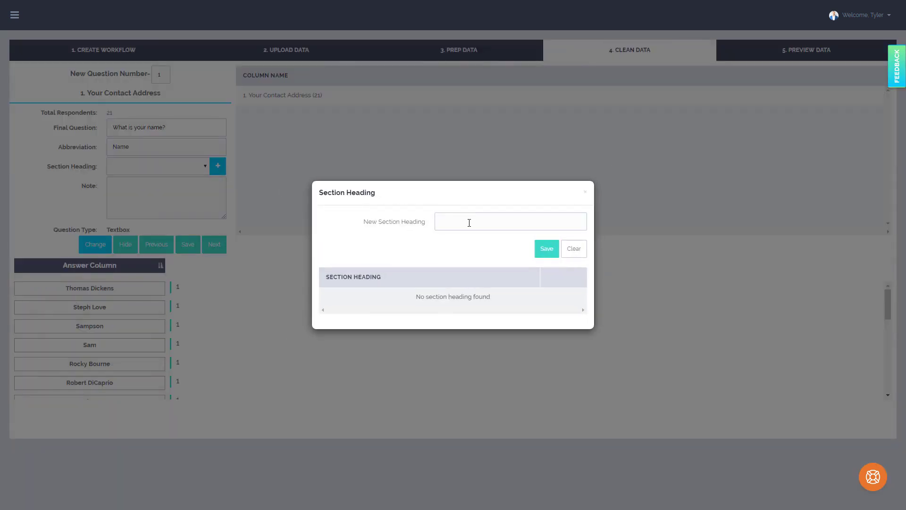
pyautogui.click(469, 223)
pyautogui.write('Demograhics')
pyautogui.click(551, 250)
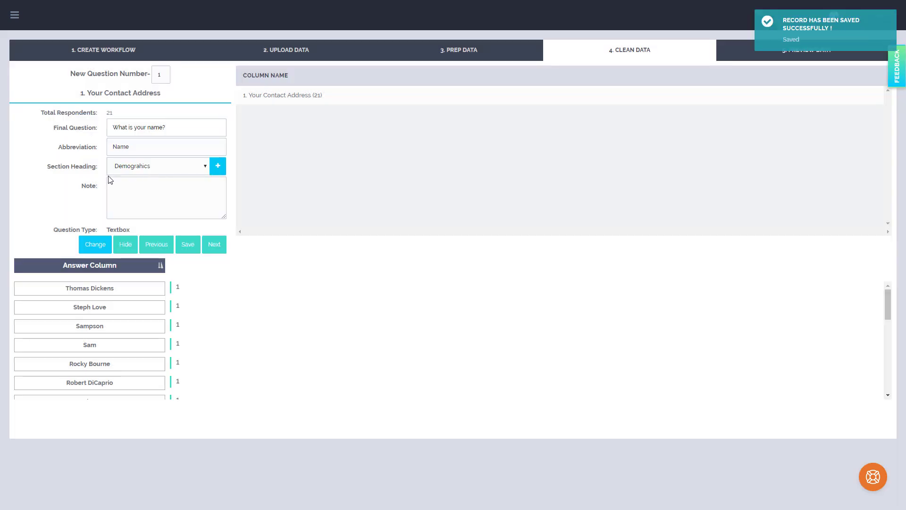
# Scroll through question 1's answer list and advance to the next question.
pyautogui.click(139, 196)
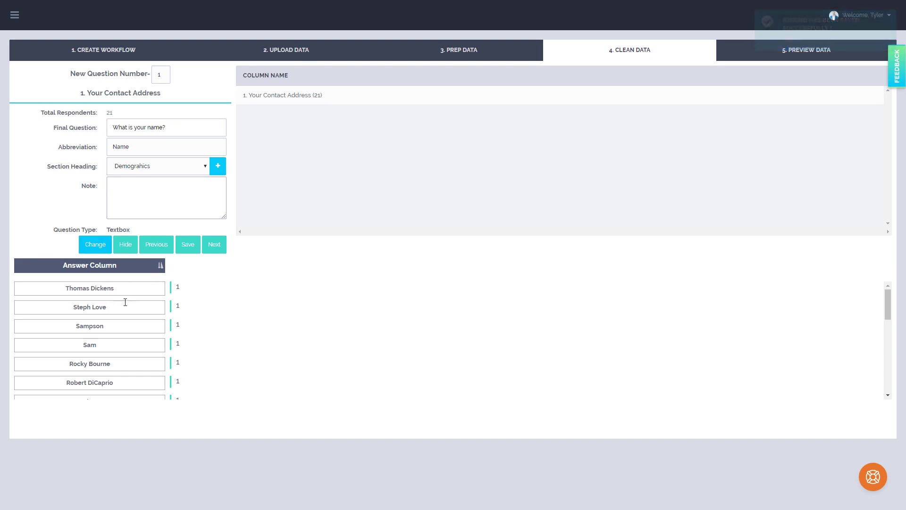
pyautogui.scroll(-5, 125, 302)
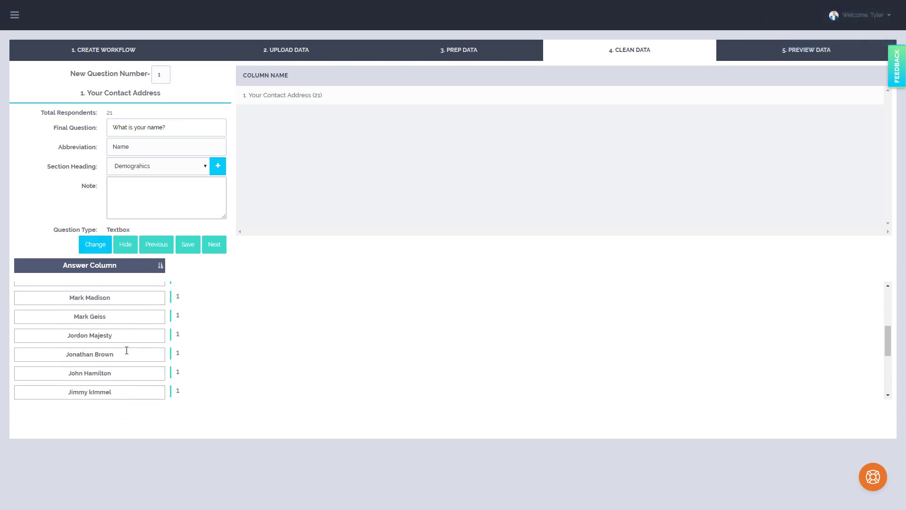
pyautogui.scroll(-1, 126, 350)
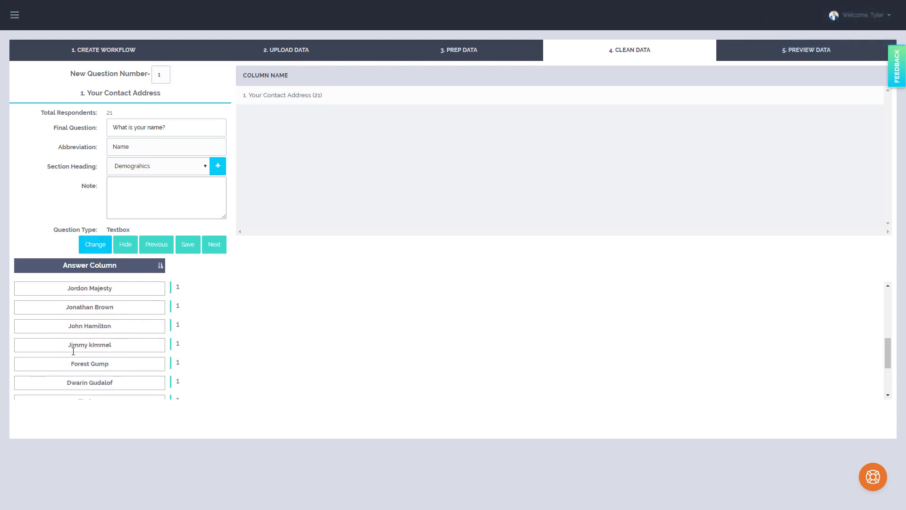
pyautogui.scroll(3, 95, 352)
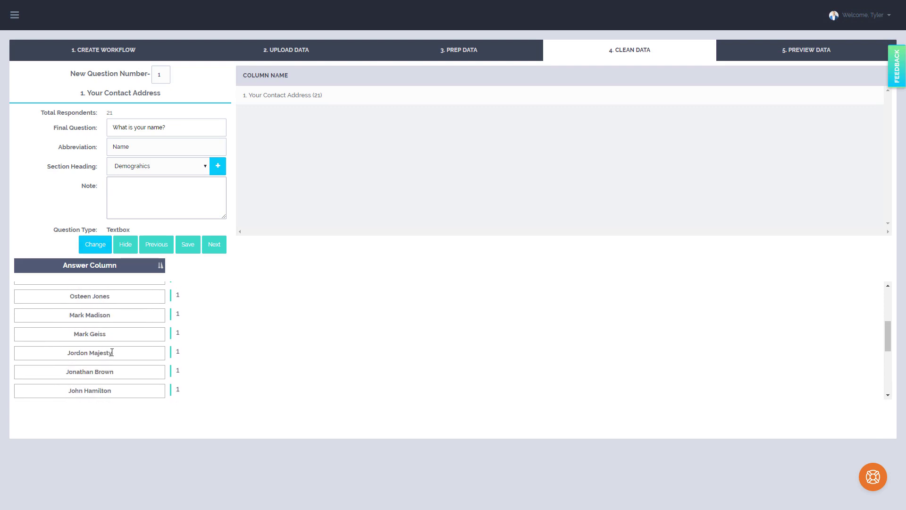
pyautogui.click(214, 244)
# Copy the 'ZIP/Postal Code' question heading and paste it as the abbreviation.
pyautogui.moveTo(156, 97); pyautogui.dragTo(92, 97)
pyautogui.hotkey('ctrl', 'c')
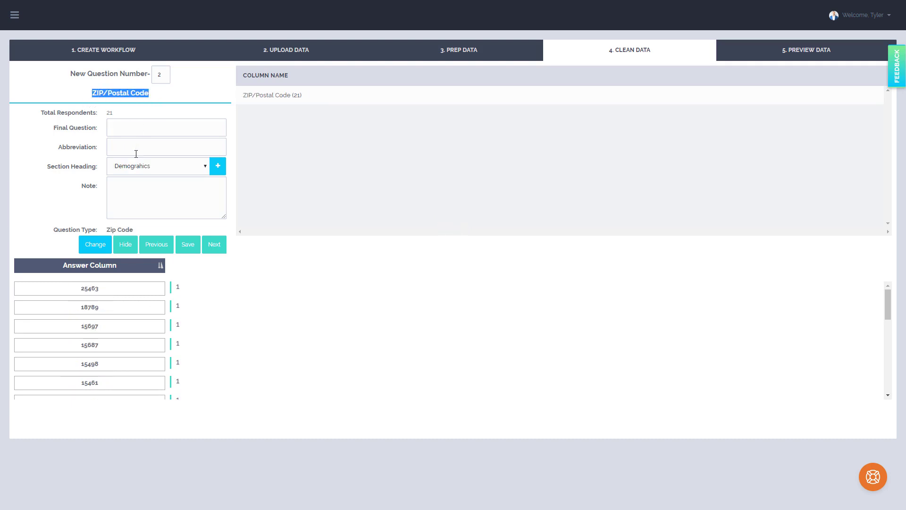
pyautogui.click(135, 150)
pyautogui.hotkey('ctrl', 'v')
# Enter 'What is your Zip Code?' as the final question and save question 2.
pyautogui.click(144, 126)
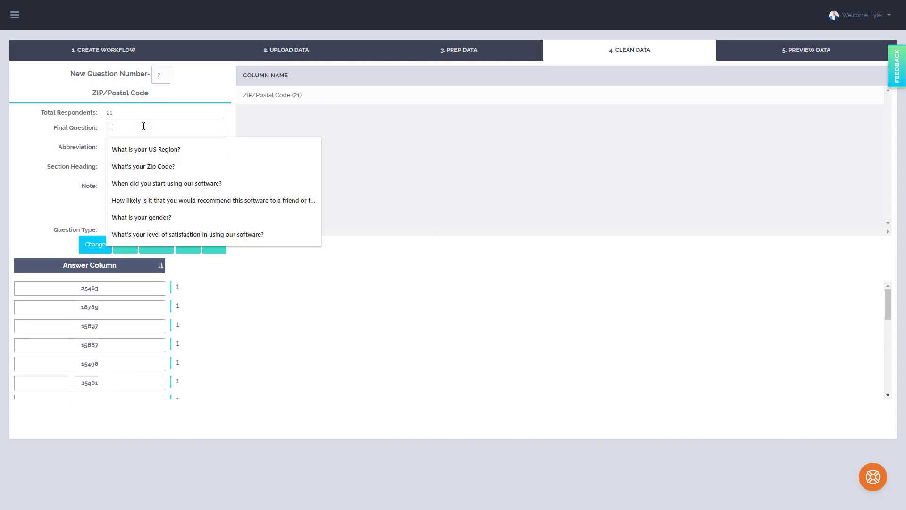
pyautogui.write('What ')
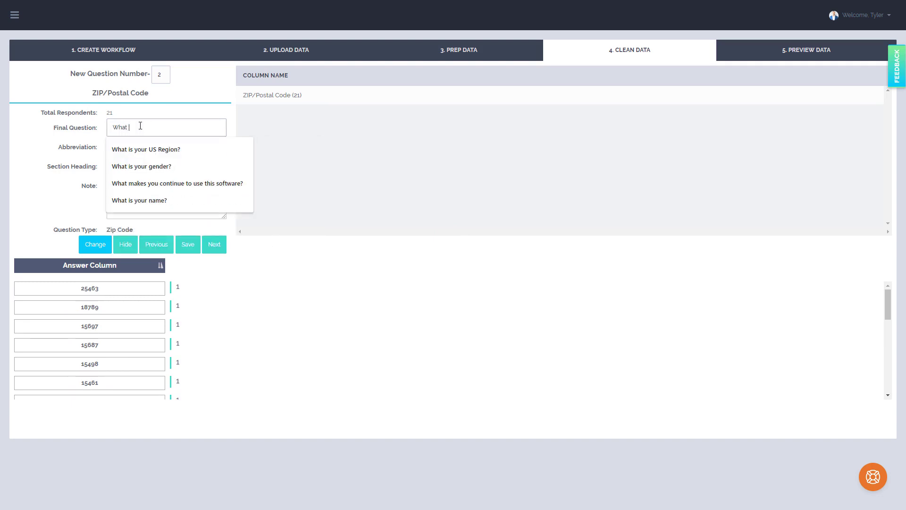
pyautogui.write('is your Z')
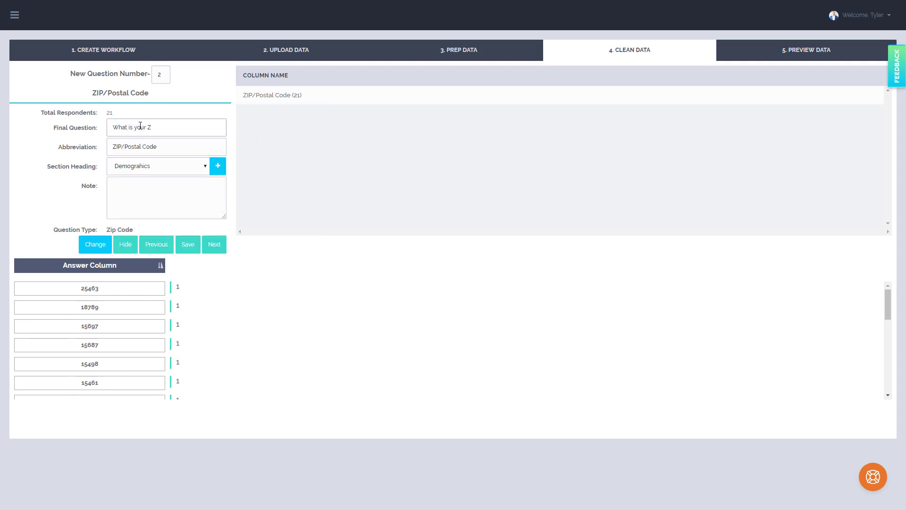
pyautogui.write('uip Code?')
pyautogui.click(165, 167)
pyautogui.click(165, 170)
pyautogui.scroll(-5, 133, 287)
pyautogui.scroll(5, 133, 293)
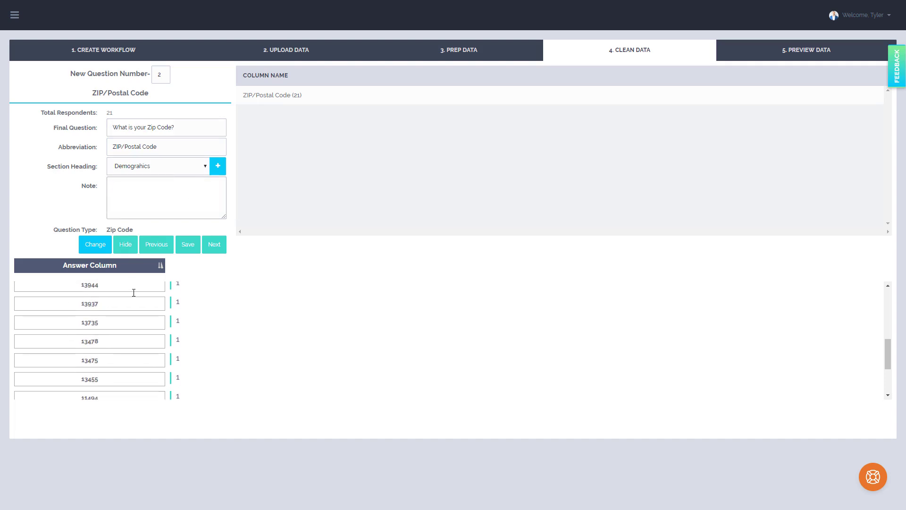
pyautogui.click(188, 244)
# Paste 'What is your age?' as the final question, set the abbreviation to 'Age', and advance.
pyautogui.moveTo(155, 93); pyautogui.dragTo(96, 94)
pyautogui.hotkey('ctrl', 'c')
pyautogui.click(140, 125)
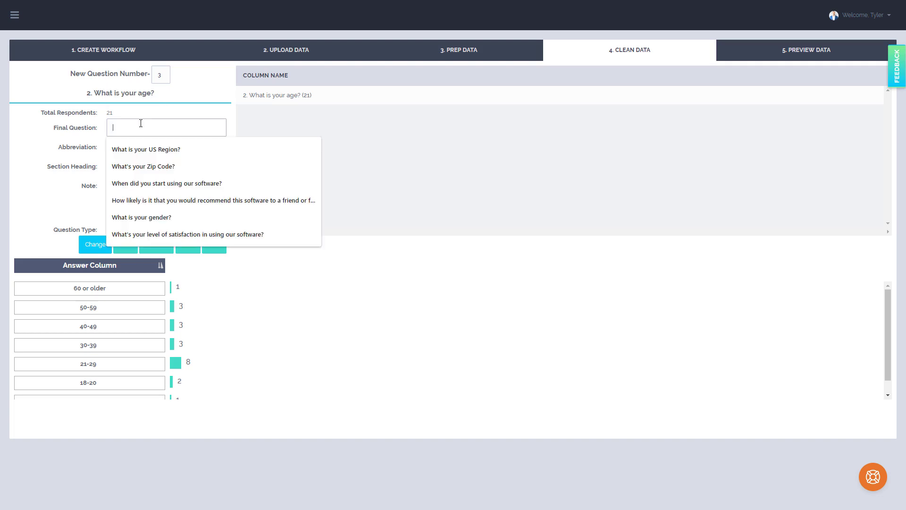
pyautogui.hotkey('ctrl', 'v')
pyautogui.write('A')
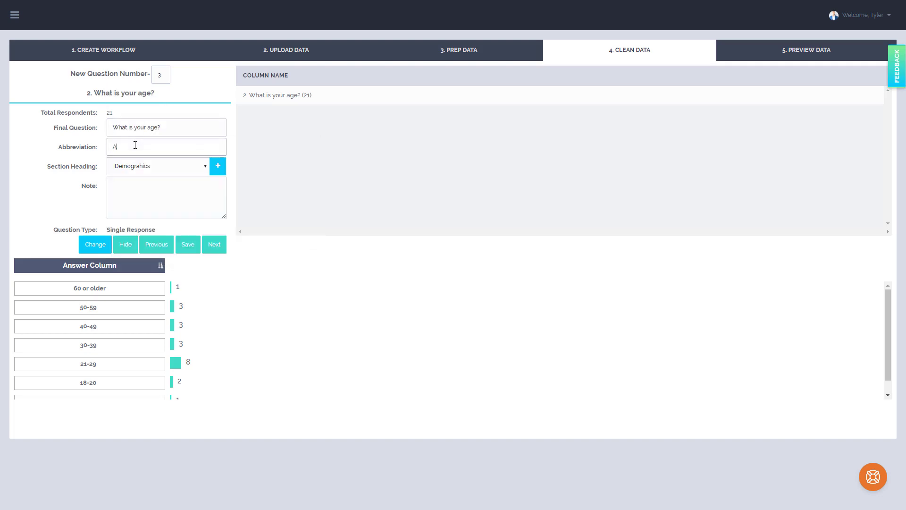
pyautogui.write('ge')
pyautogui.click(212, 246)
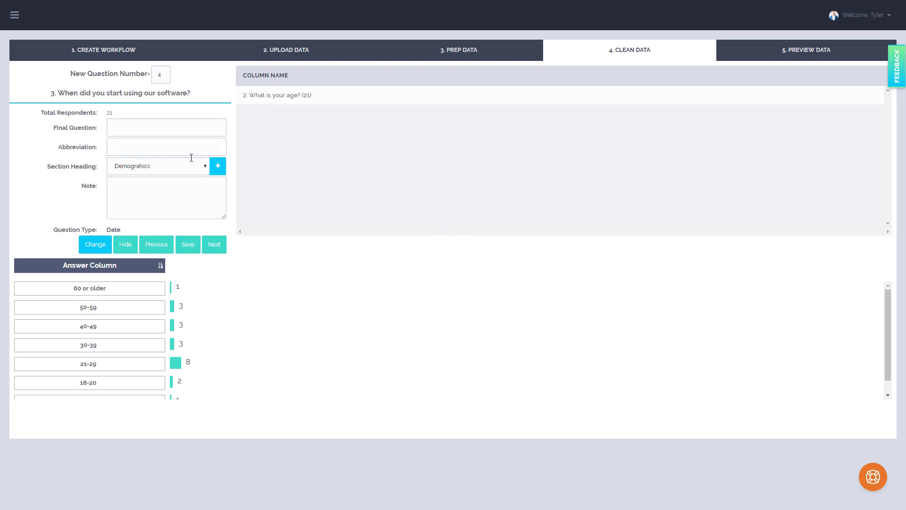
# Paste question 3's heading 'When did you start using our software?' as its final question, set the abbreviation to 'Start Date', and advance.
pyautogui.moveTo(192, 95); pyautogui.dragTo(61, 92)
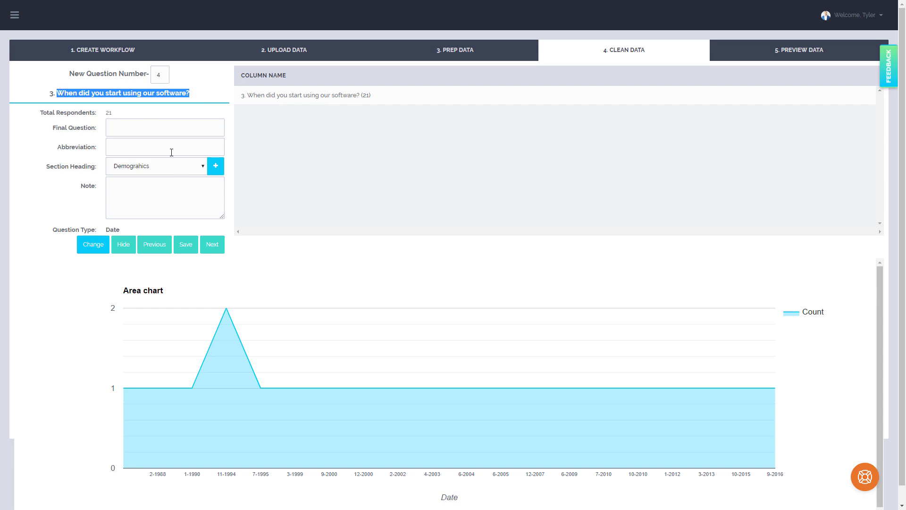
pyautogui.click(145, 127)
pyautogui.hotkey('ctrl', 'v')
pyautogui.click(144, 146)
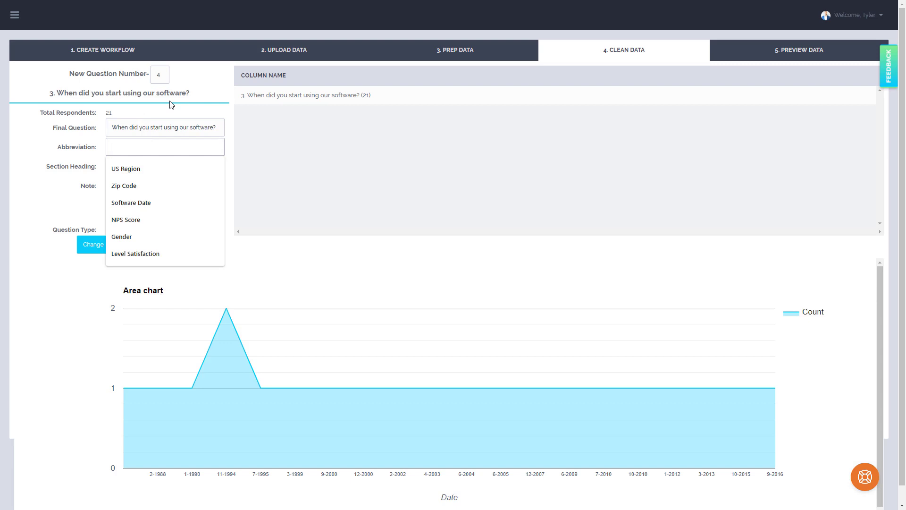
pyautogui.write('S')
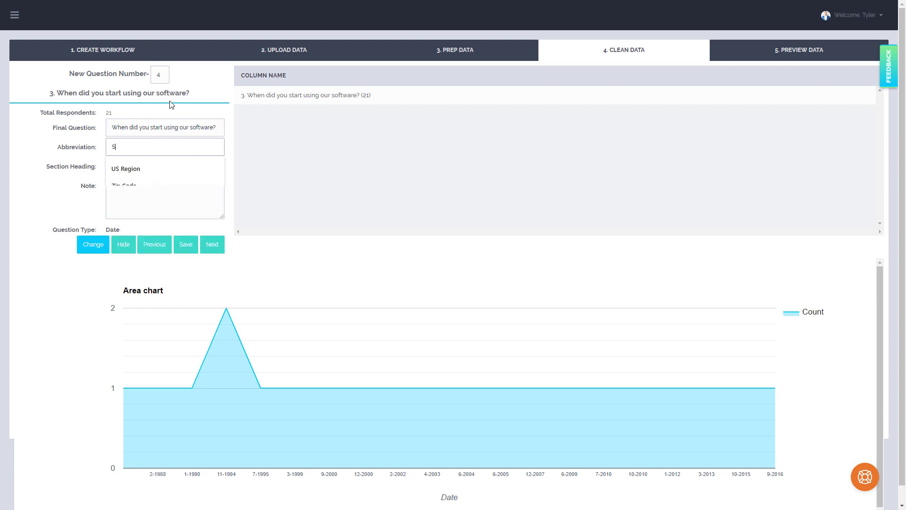
pyautogui.write('tart Date')
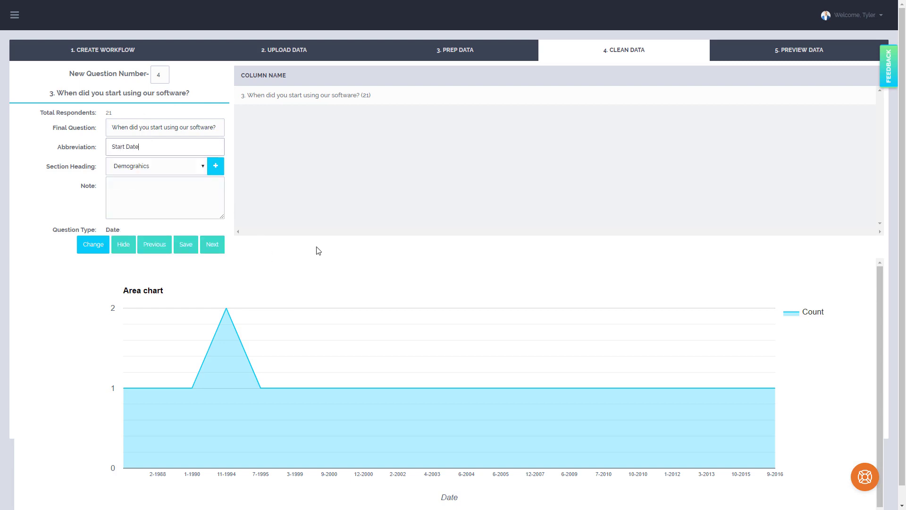
pyautogui.click(87, 247)
pyautogui.click(42, 279)
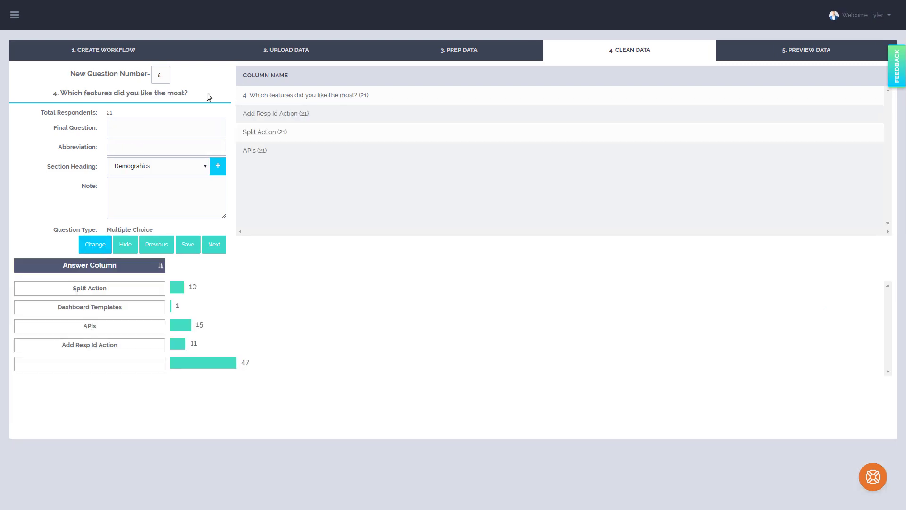
# Paste 'Which features did you like the most?' as question 4's final question and set its abbreviation to 'Favorite Features'.
pyautogui.moveTo(208, 96); pyautogui.dragTo(66, 90)
pyautogui.click(116, 127)
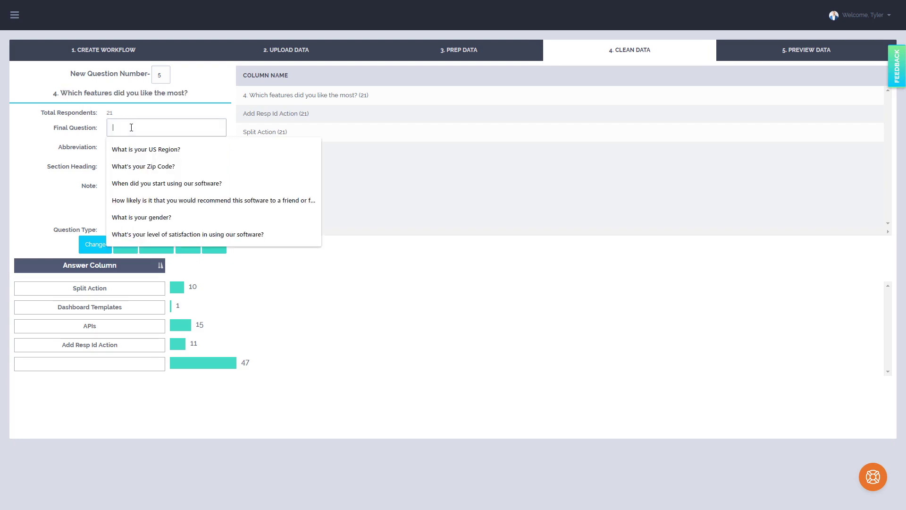
pyautogui.hotkey('ctrl', 'v')
pyautogui.click(130, 146)
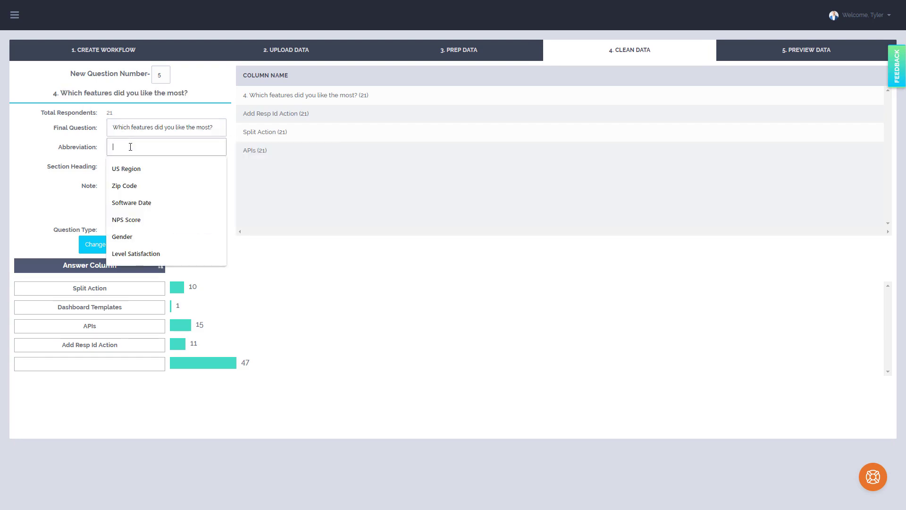
pyautogui.write('Favorite F')
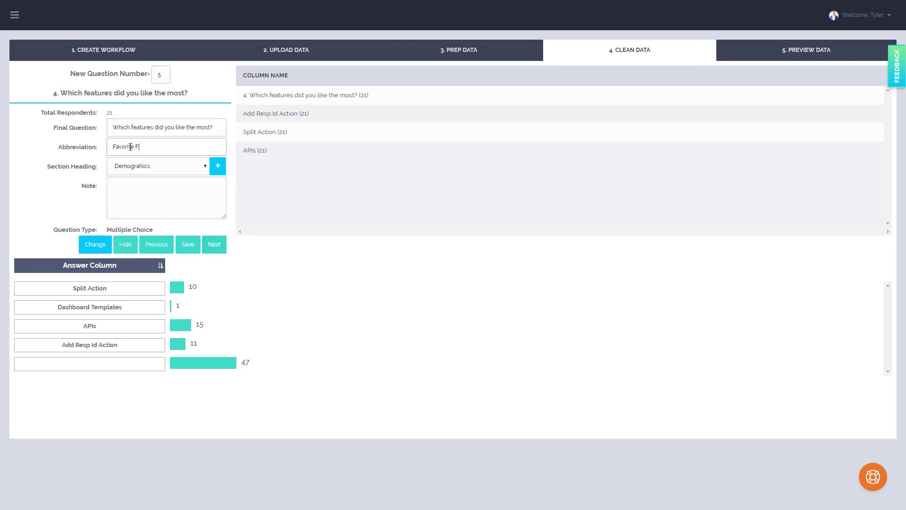
pyautogui.write('eatures')
# Rename the answer 'Add Resp Id Action' to 'Add Resp Id' and advance to the next question.
pyautogui.click(125, 306)
pyautogui.click(124, 348)
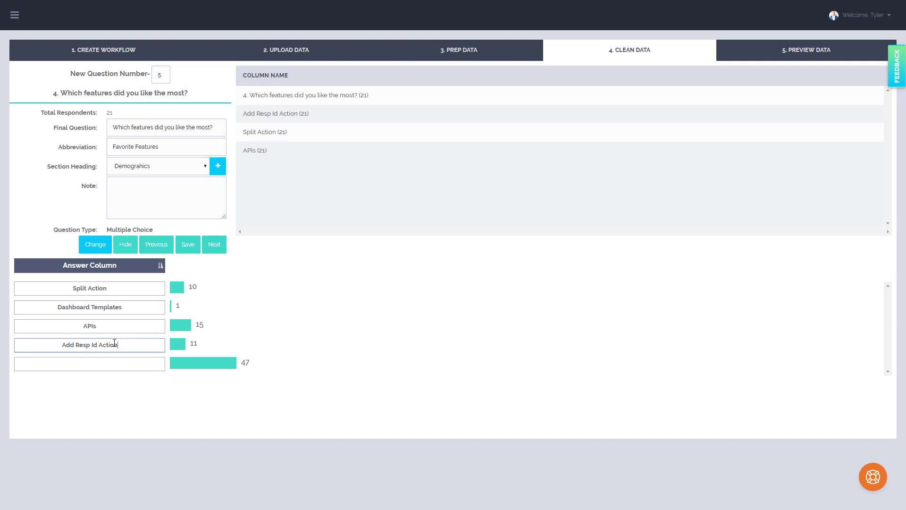
pyautogui.click(89, 329)
pyautogui.click(91, 345)
pyautogui.doubleClick(140, 347)
pyautogui.press('BackSpace')
pyautogui.click(226, 356)
pyautogui.click(107, 348)
pyautogui.click(215, 244)
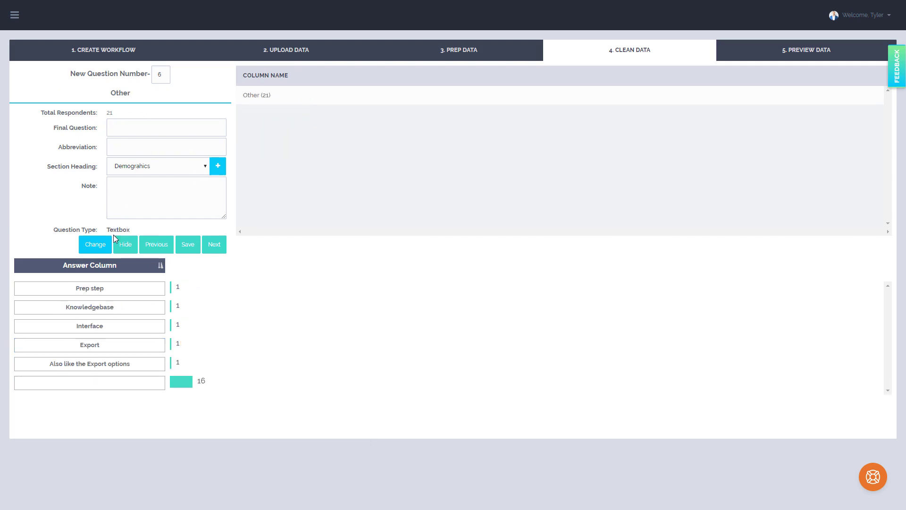
# Go back to question 4, copy its final question wording, and return to the 'Other' question.
pyautogui.click(160, 249)
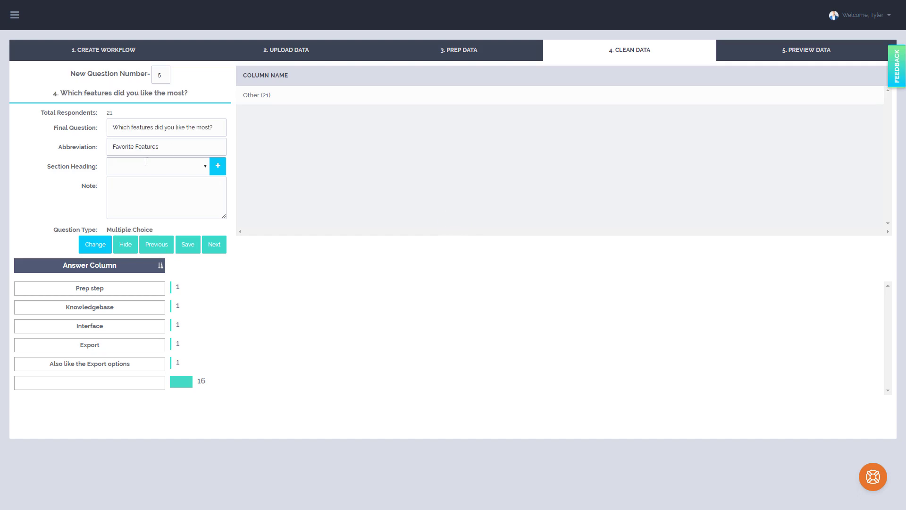
pyautogui.moveTo(210, 127); pyautogui.dragTo(106, 129)
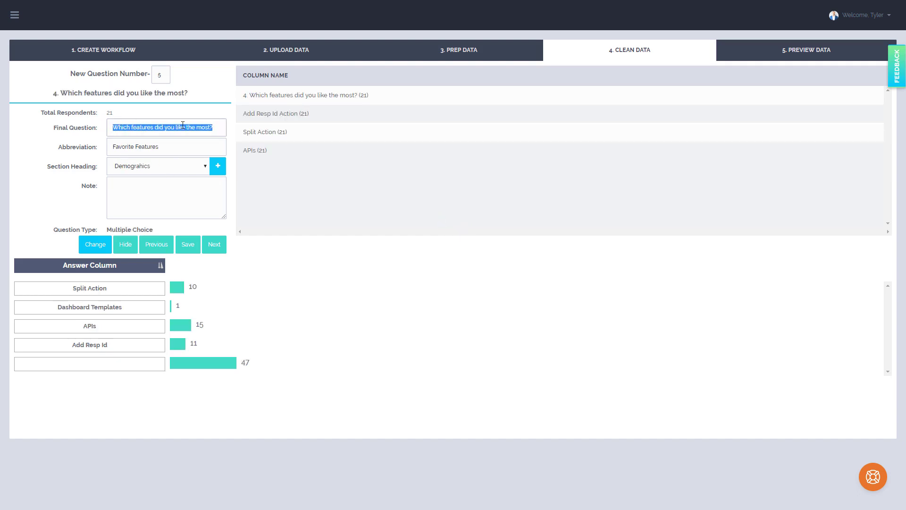
pyautogui.click(175, 149)
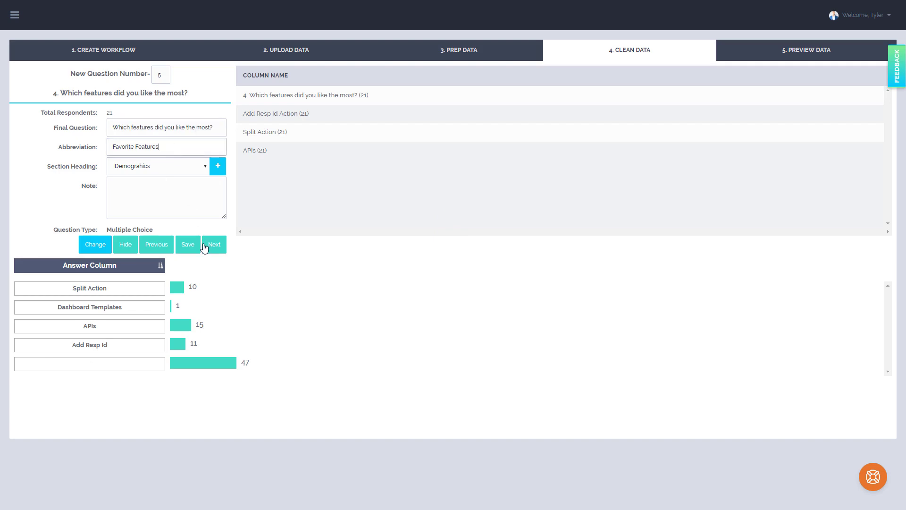
pyautogui.click(204, 166)
pyautogui.click(199, 124)
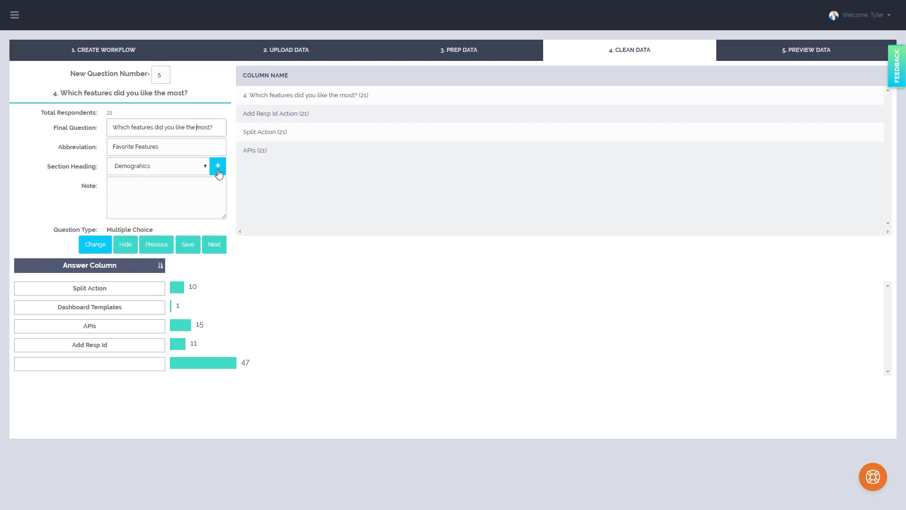
pyautogui.click(214, 244)
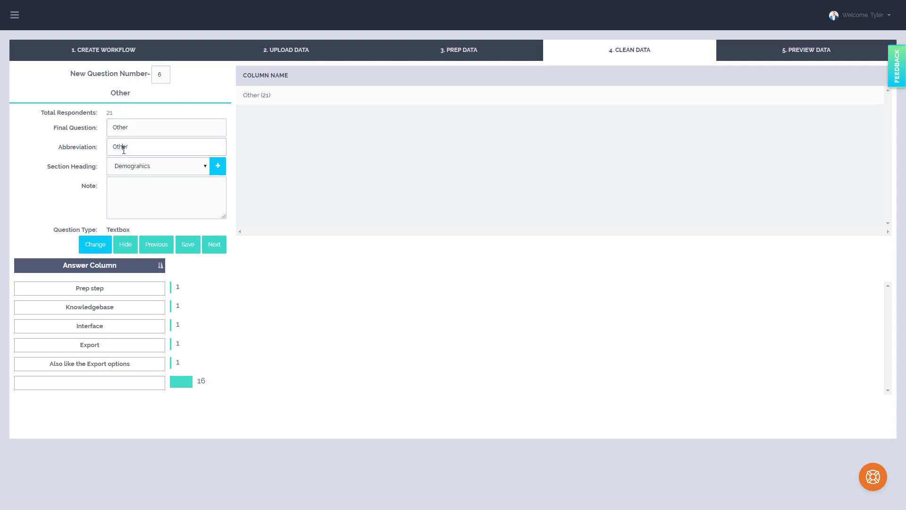
# Set the 'Other' question's final question and abbreviation to 'Which features did you like the most? - Other'.
pyautogui.click(113, 127)
pyautogui.hotkey('ctrl', 'v')
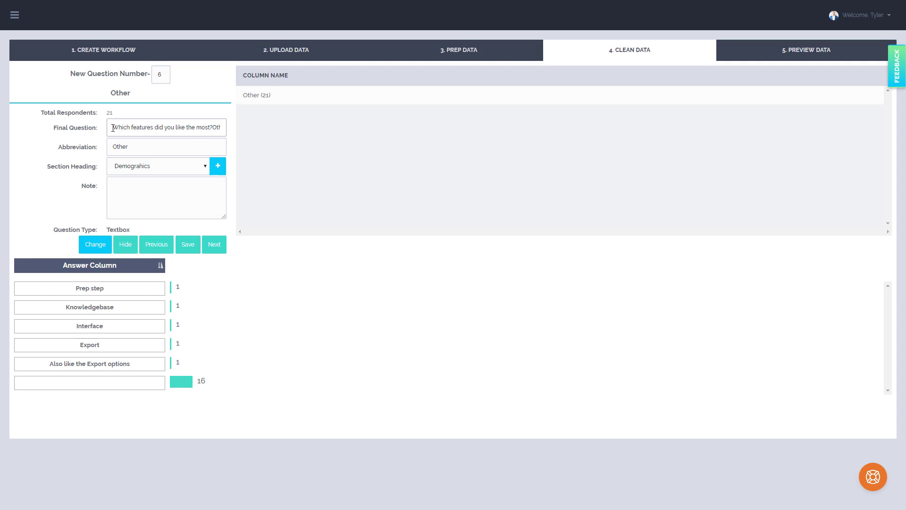
pyautogui.write('- C')
pyautogui.moveTo(166, 150); pyautogui.dragTo(71, 146)
pyautogui.click(113, 146)
pyautogui.hotkey('ctrl', 'v')
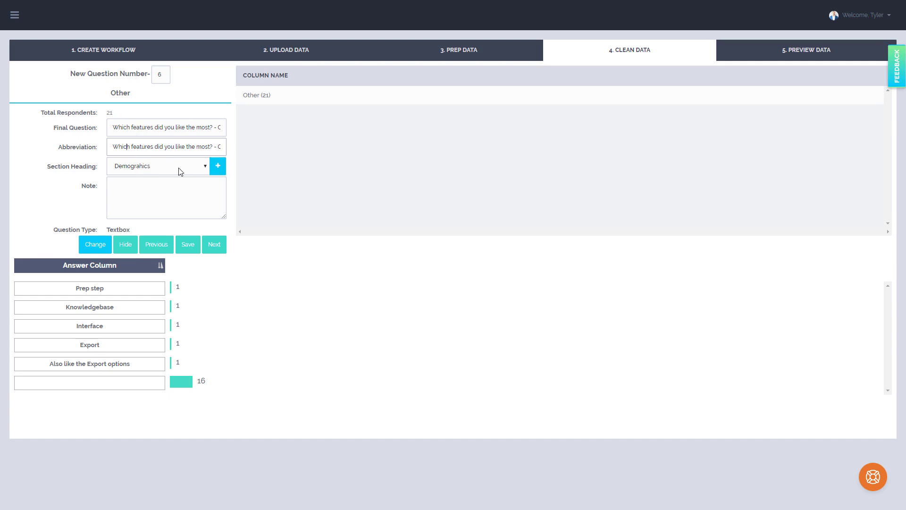
# Create and save a new section heading named 'Survey Question'.
pyautogui.click(218, 168)
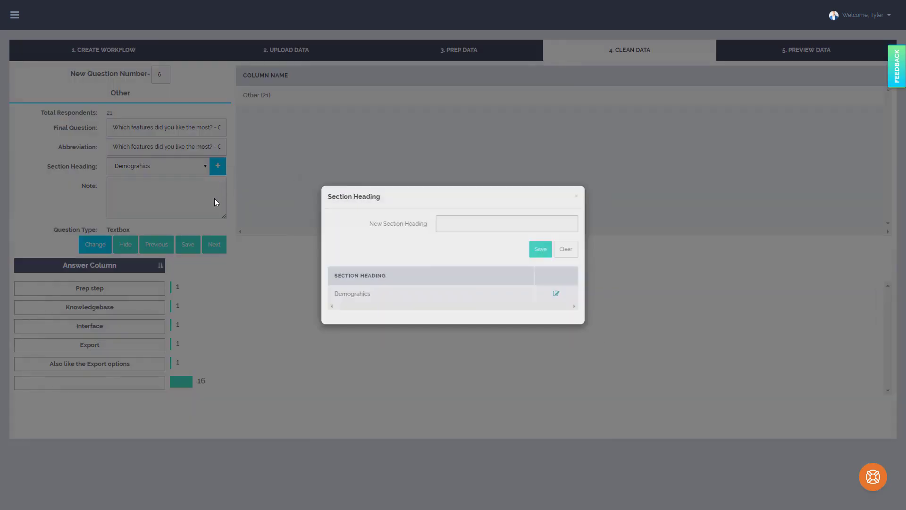
pyautogui.click(444, 220)
pyautogui.write('Su')
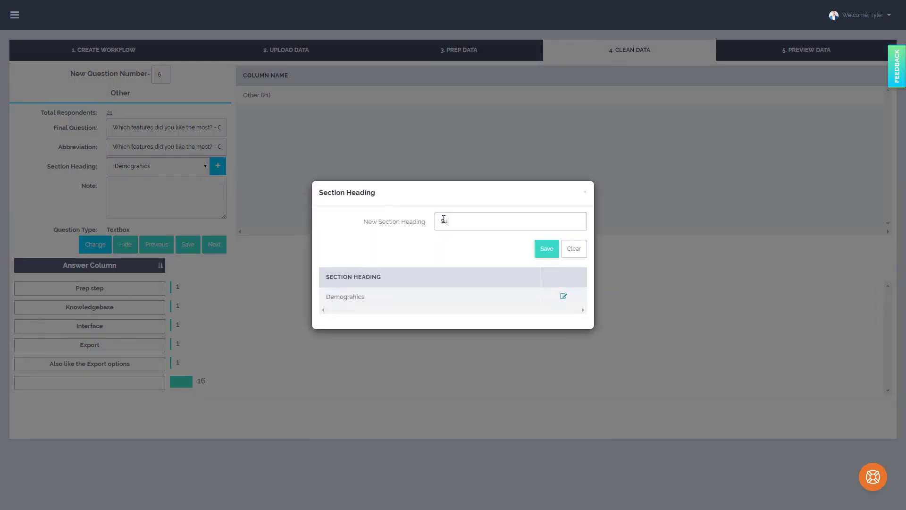
pyautogui.write('rvey Question')
pyautogui.click(548, 251)
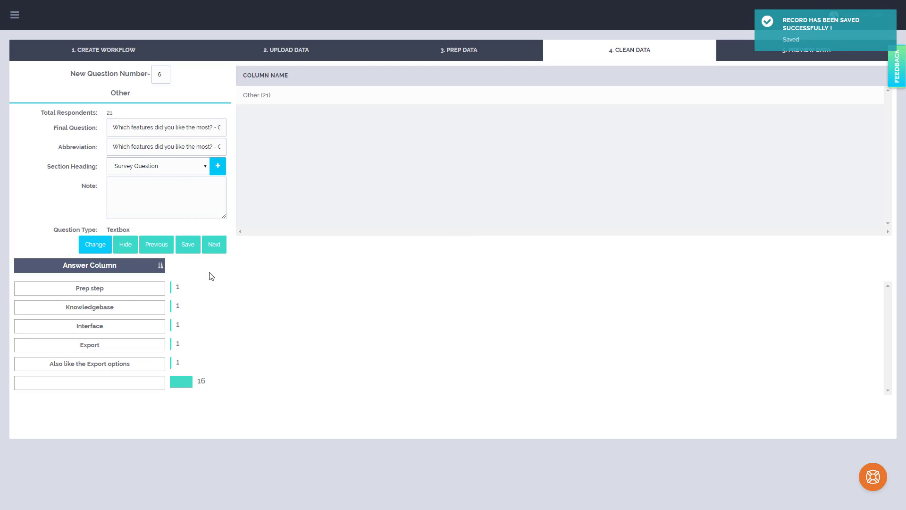
# Advance to question 5 and paste its heading 'How long have you been using this software? Months (0) – Months (100 )' as the final question.
pyautogui.click(218, 246)
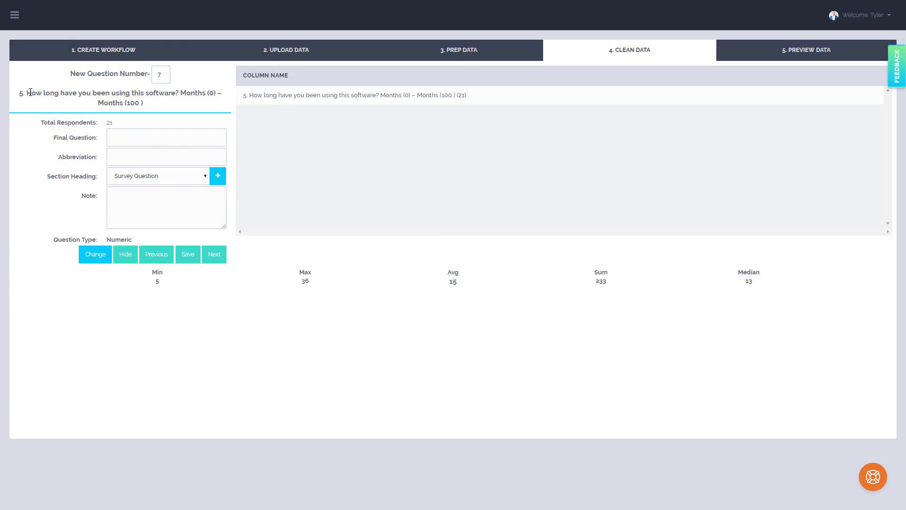
pyautogui.moveTo(31, 93); pyautogui.dragTo(145, 103)
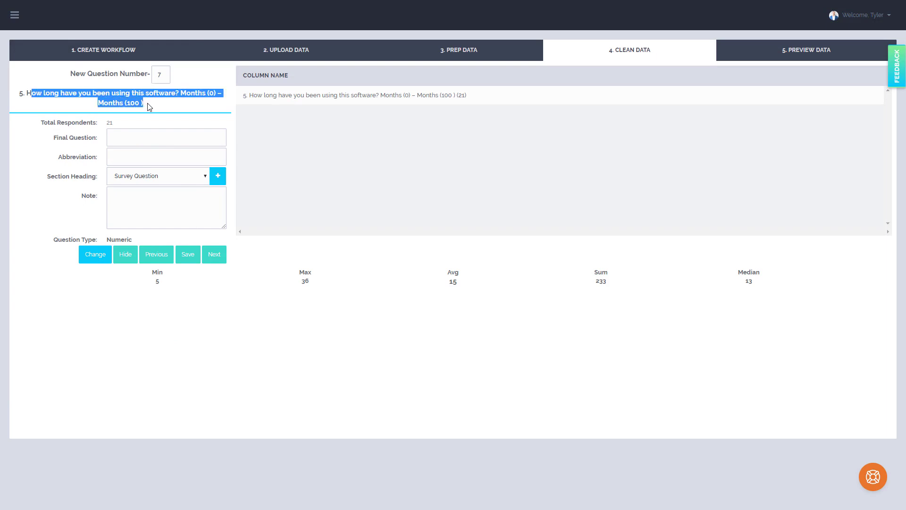
pyautogui.moveTo(26, 92)
pyautogui.mouseDown()
pyautogui.moveTo(143, 104)
pyautogui.moveTo(26, 93)
pyautogui.mouseUp()
pyautogui.hotkey('ctrl', 'c')
pyautogui.click(141, 138)
pyautogui.write('Which features did you like the most?')
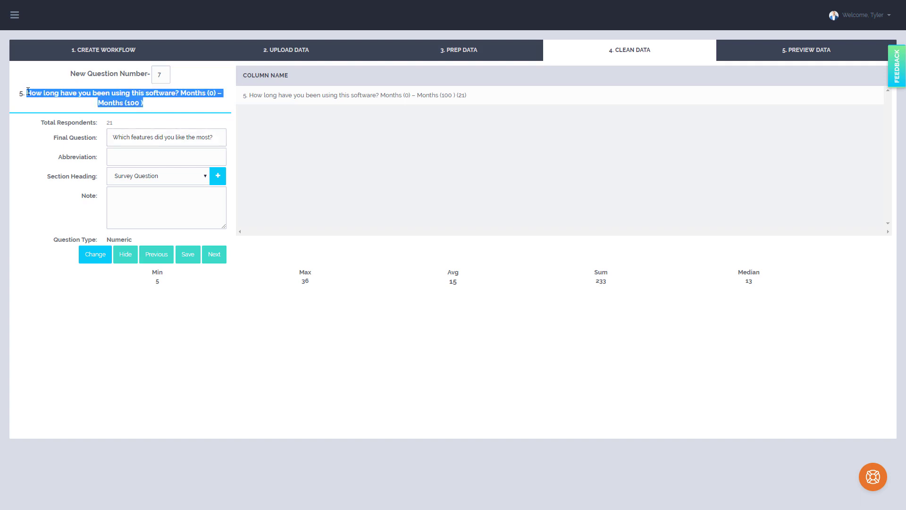
pyautogui.moveTo(143, 128); pyautogui.dragTo(147, 129)
pyautogui.moveTo(209, 137); pyautogui.dragTo(108, 130)
pyautogui.hotkey('ctrl', 'v')
# Set question 5's abbreviation to 'Software Time' and advance to the next question.
pyautogui.click(158, 158)
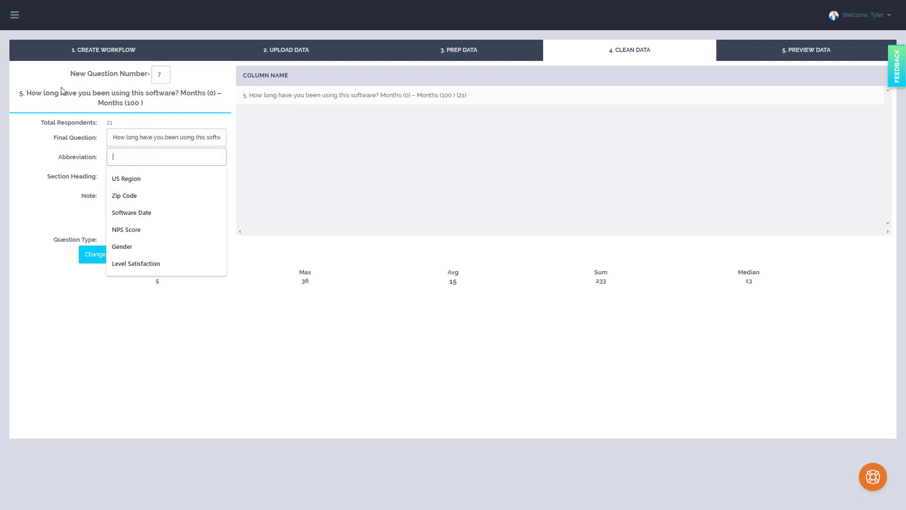
pyautogui.write('S')
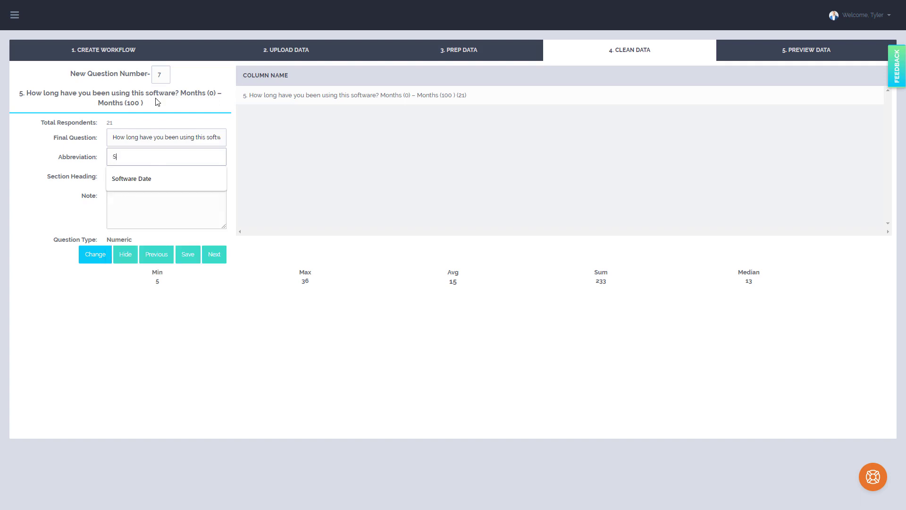
pyautogui.write('oftware Time')
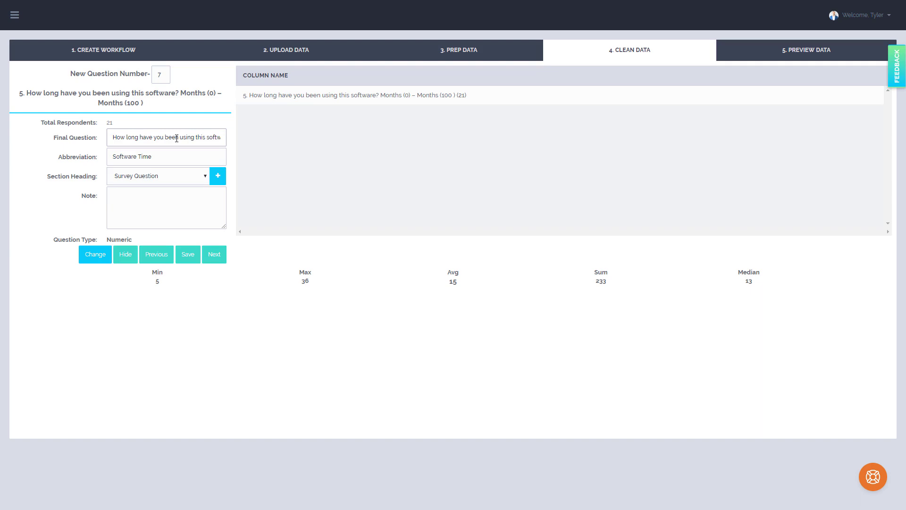
pyautogui.click(190, 155)
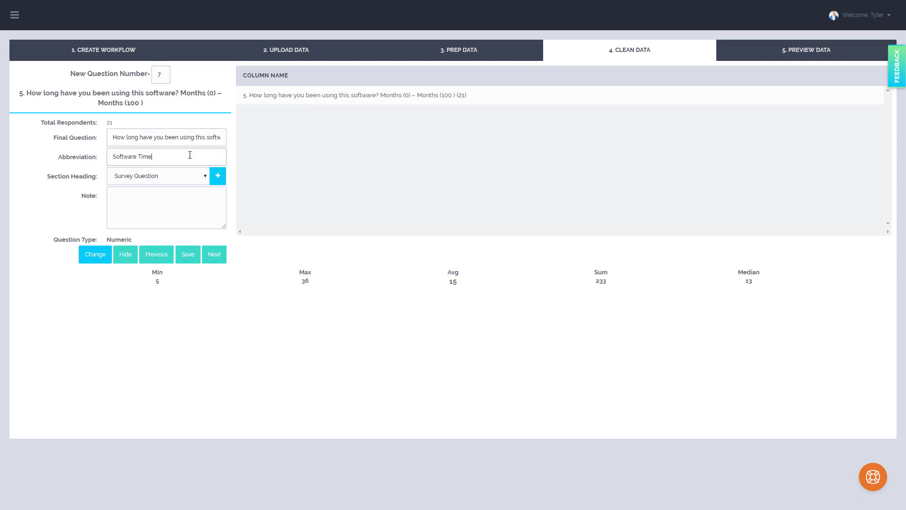
pyautogui.click(162, 131)
pyautogui.click(208, 255)
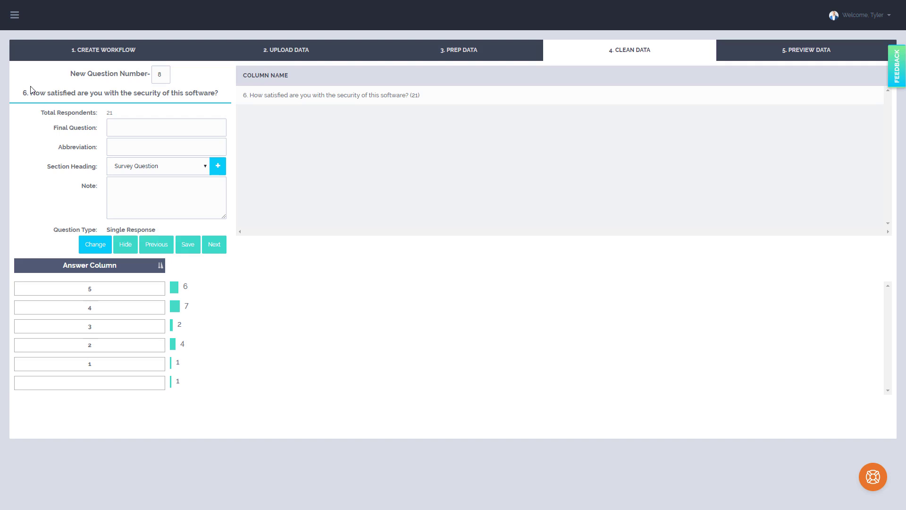
# Paste question 6's heading as its final question, enter the abbreviation 'Security Satisifaction' with a spelling correction, and advance.
pyautogui.moveTo(31, 92); pyautogui.dragTo(218, 91)
pyautogui.hotkey('ctrl', 'c')
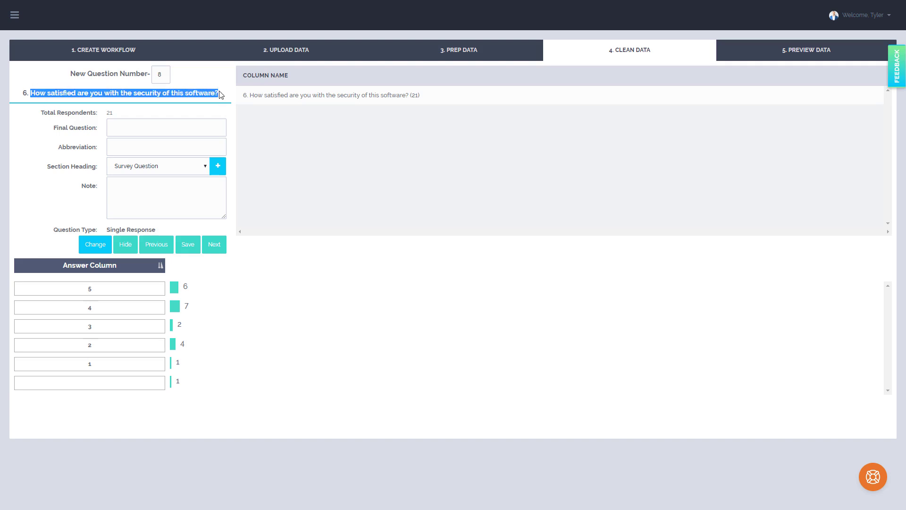
pyautogui.click(161, 127)
pyautogui.hotkey('ctrl', 'v')
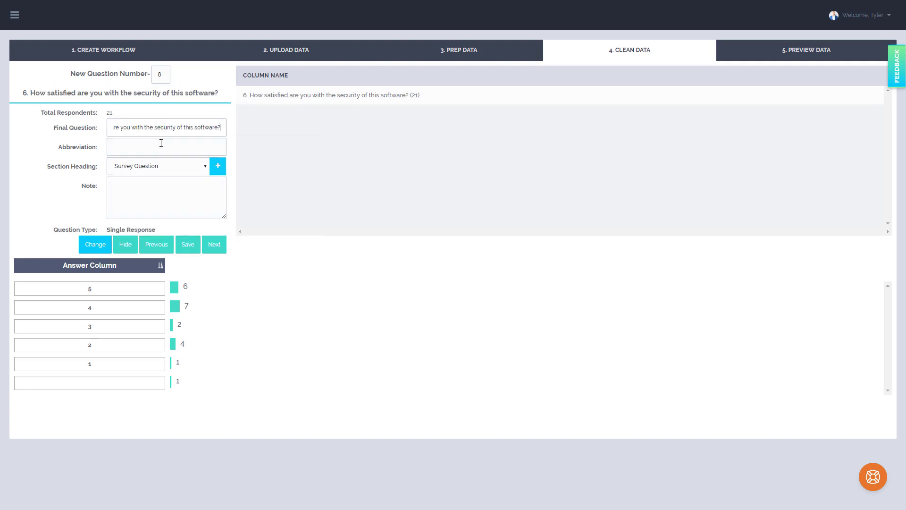
pyautogui.click(161, 144)
pyautogui.write('Security Satisifaction')
pyautogui.click(122, 147)
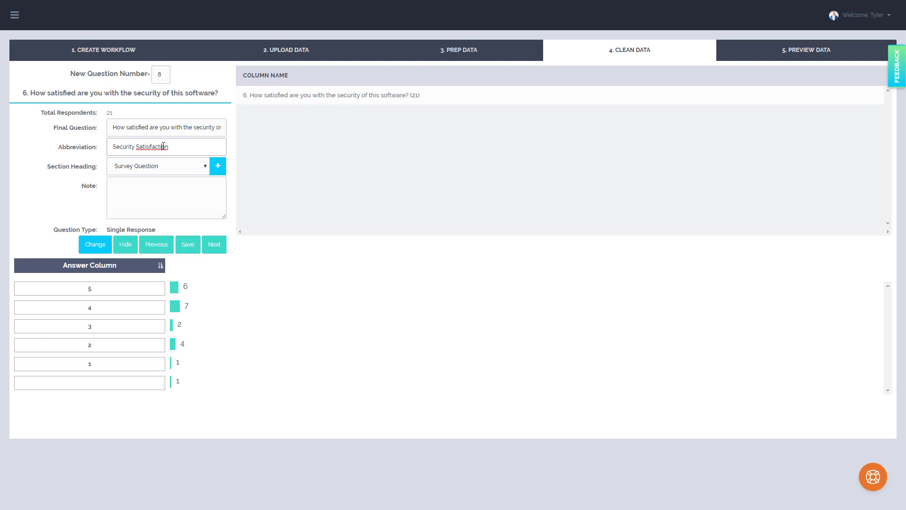
pyautogui.rightClick(163, 146)
pyautogui.click(189, 153)
pyautogui.click(215, 245)
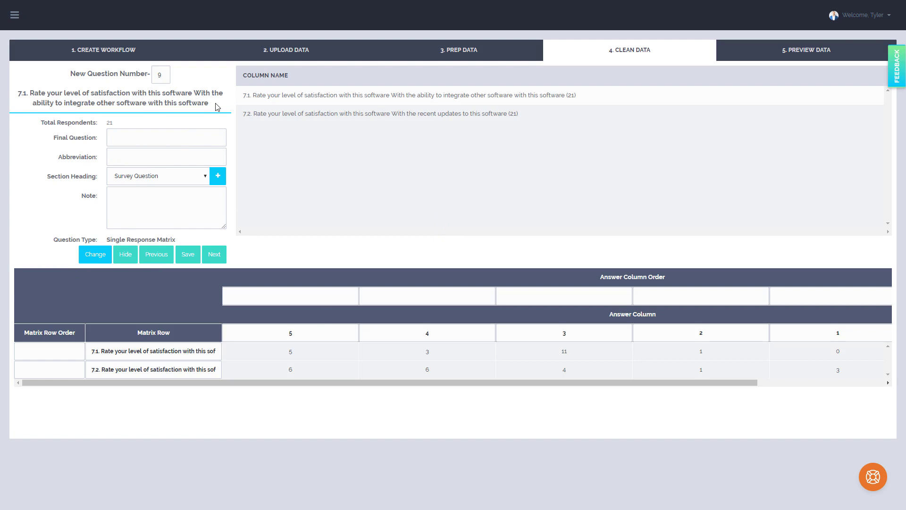
# Paste question 9's heading as its final question and pick the abbreviation 'Level Satisfaction'.
pyautogui.moveTo(215, 106); pyautogui.dragTo(32, 88)
pyautogui.hotkey('ctrl', 'c')
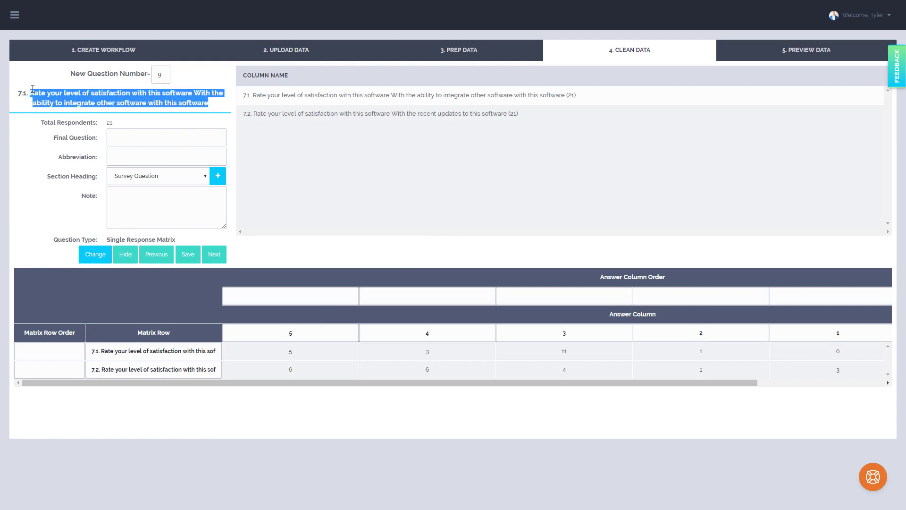
pyautogui.click(150, 141)
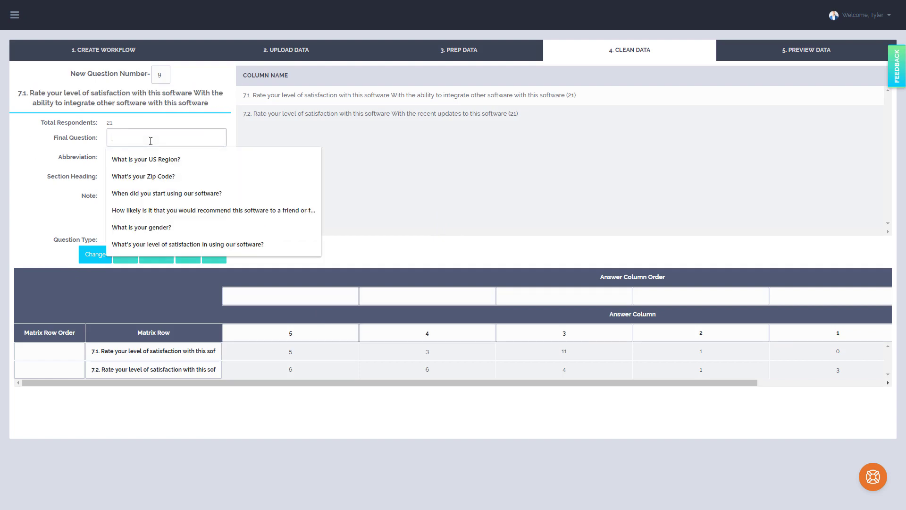
pyautogui.hotkey('ctrl', 'v')
pyautogui.click(148, 152)
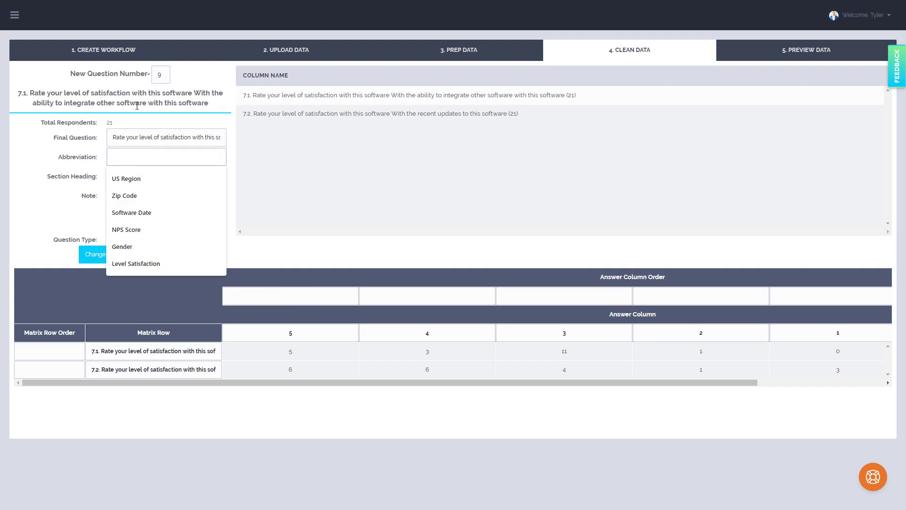
pyautogui.write('Lev')
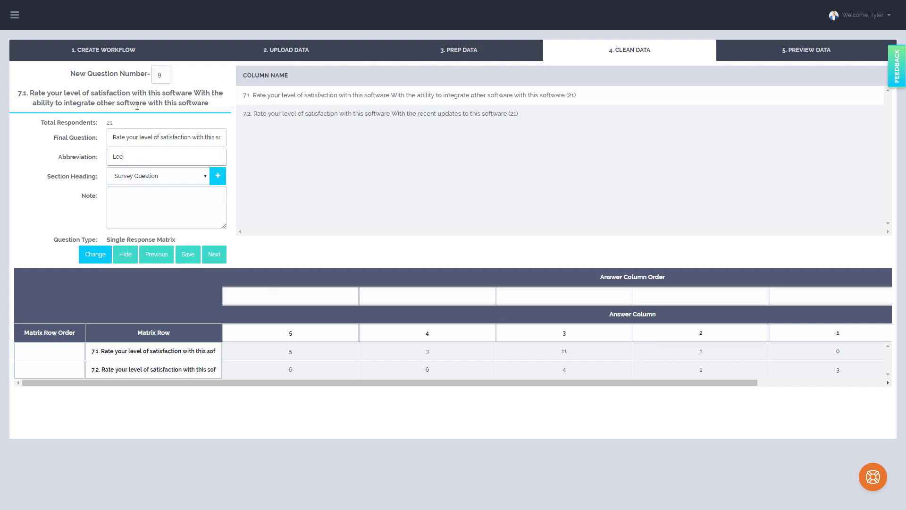
pyautogui.write('el Satisfaction')
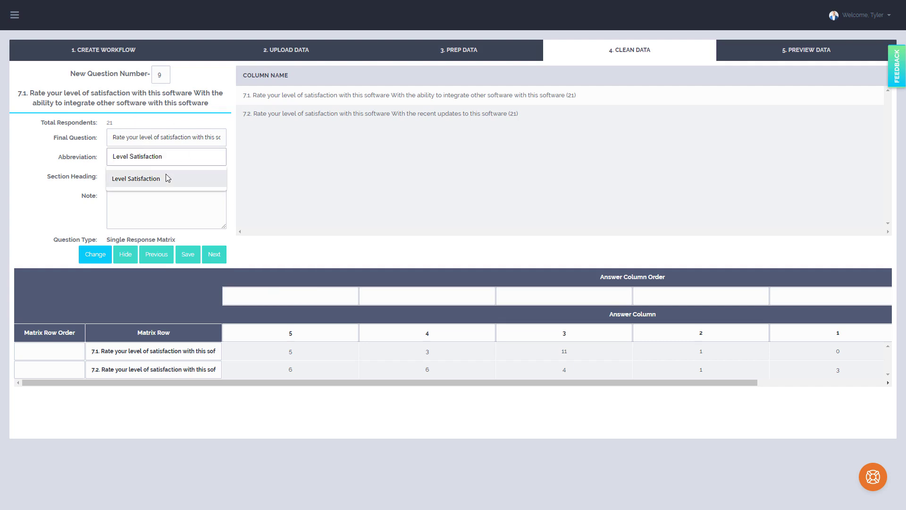
pyautogui.click(166, 179)
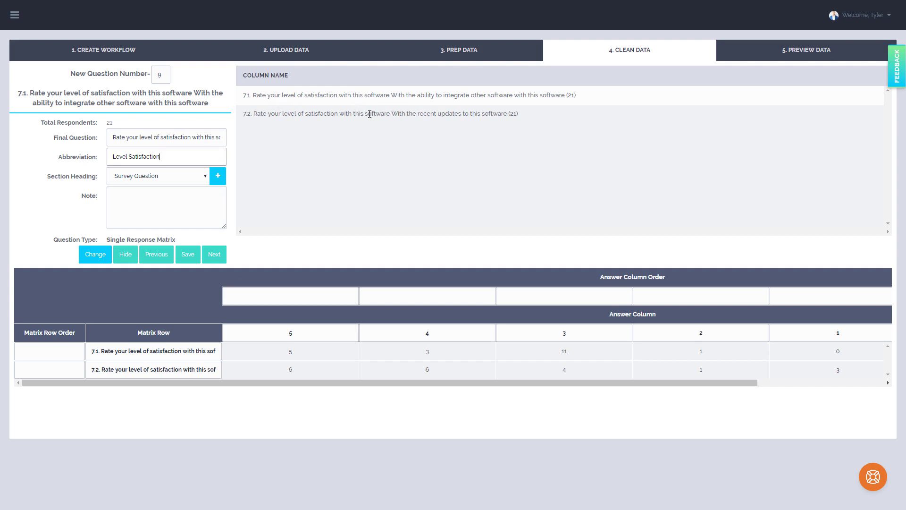
# Replace the first matrix row label with 'With the ability to integrate other software with this software'.
pyautogui.moveTo(391, 113); pyautogui.dragTo(243, 114)
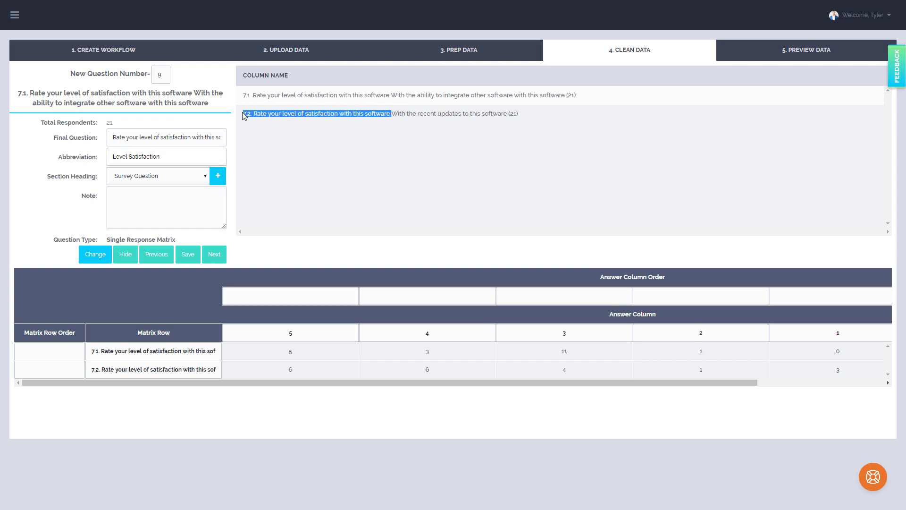
pyautogui.click(396, 114)
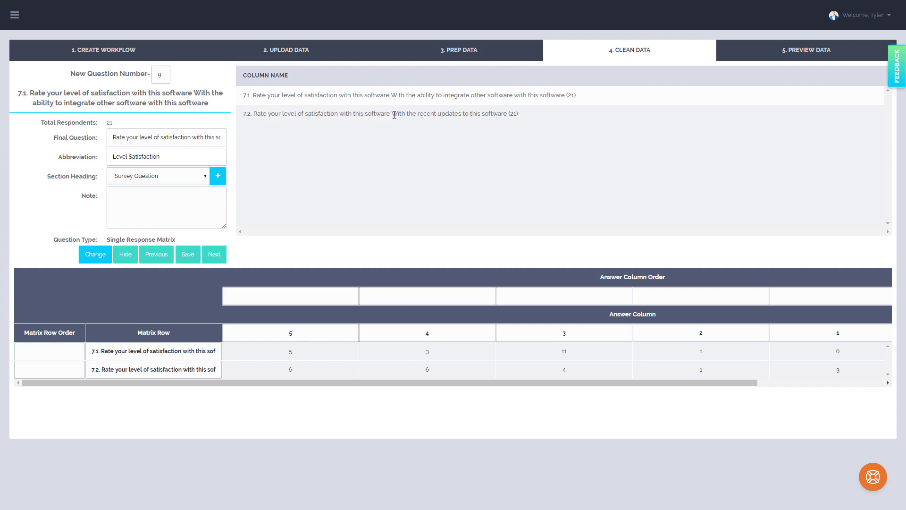
pyautogui.moveTo(392, 115); pyautogui.dragTo(510, 122)
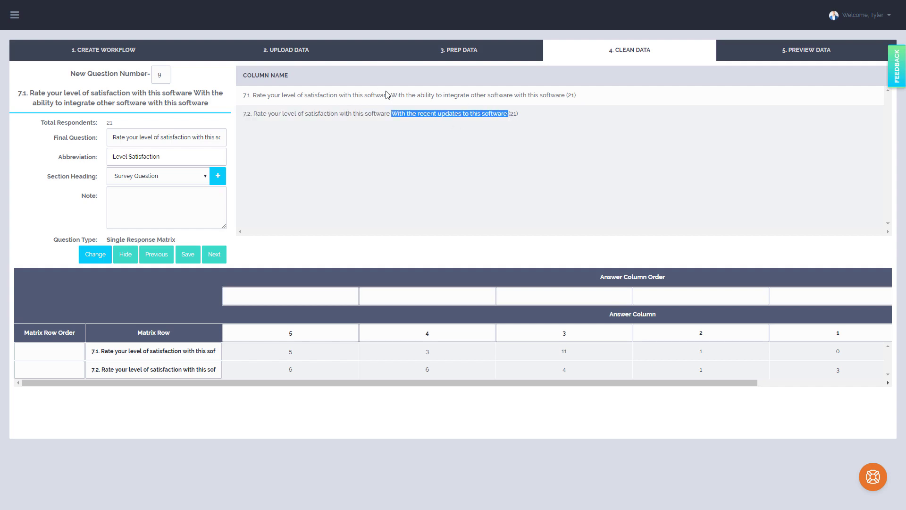
pyautogui.moveTo(392, 96); pyautogui.dragTo(156, 354)
pyautogui.click(143, 351)
pyautogui.click(105, 350)
pyautogui.click(186, 351)
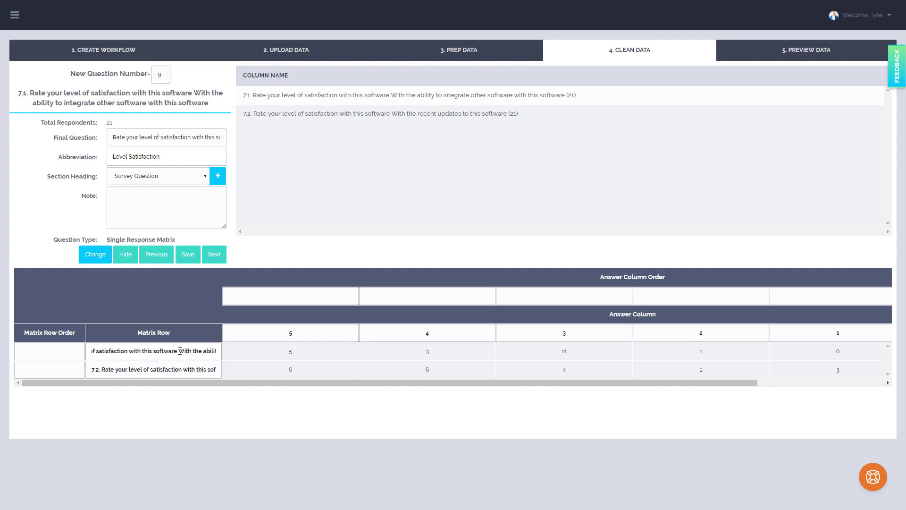
pyautogui.hotkey('ctrl', 'a')
pyautogui.hotkey('ctrl', 'v')
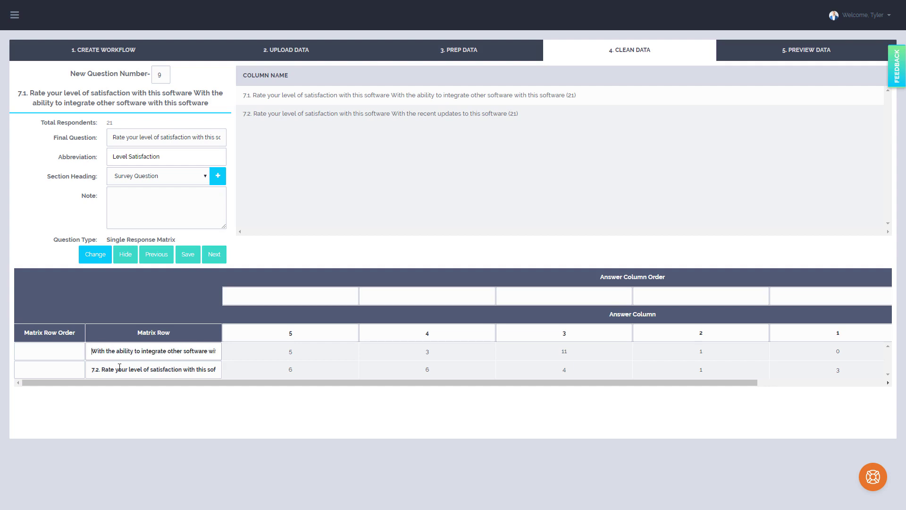
# Trim the second matrix row label to 'With the recent updates to this software'.
pyautogui.moveTo(118, 369); pyautogui.dragTo(214, 369)
pyautogui.click(169, 369)
pyautogui.hotkey('shift', 'Home')
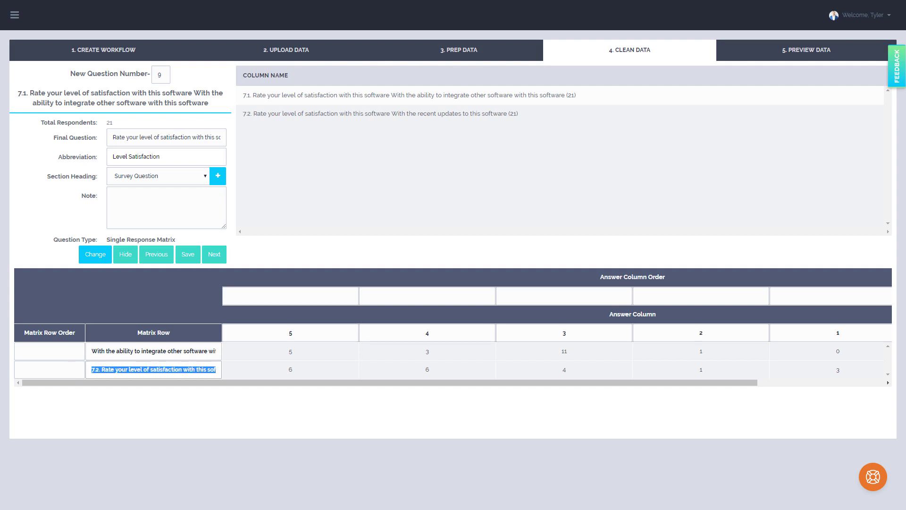
pyautogui.press('BackSpace')
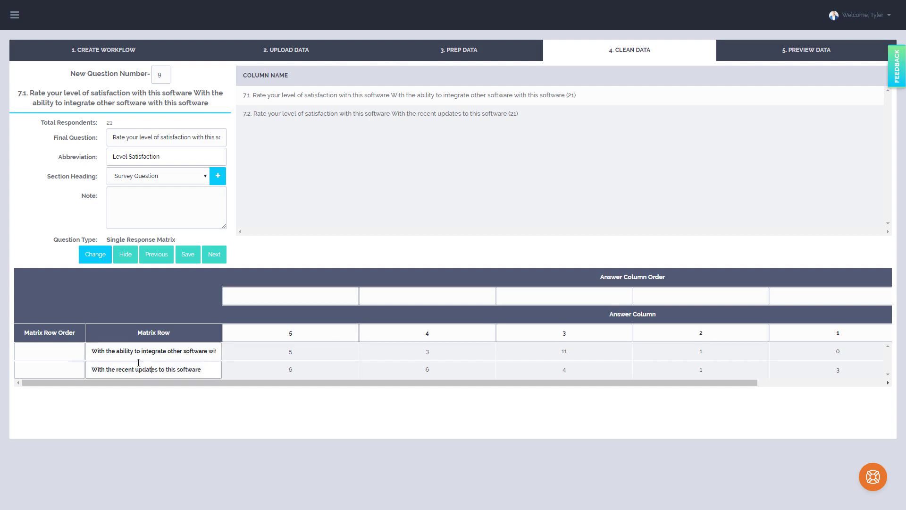
# Set the matrix row order to 2 for the first row and 1 for the second row.
pyautogui.click(152, 372)
pyautogui.click(156, 352)
pyautogui.click(73, 354)
pyautogui.click(67, 371)
pyautogui.write('1')
pyautogui.click(73, 355)
pyautogui.write('20')
pyautogui.press('BackSpace')
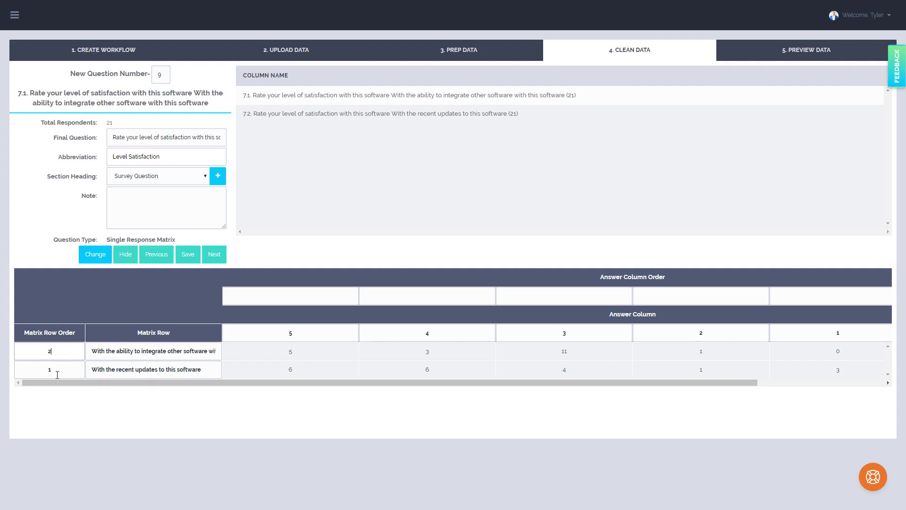
# Set the answer column order to 1, 2, 3, 4, 5 for answer columns 5, 4, 3, 2, 1.
pyautogui.moveTo(422, 385); pyautogui.dragTo(486, 382)
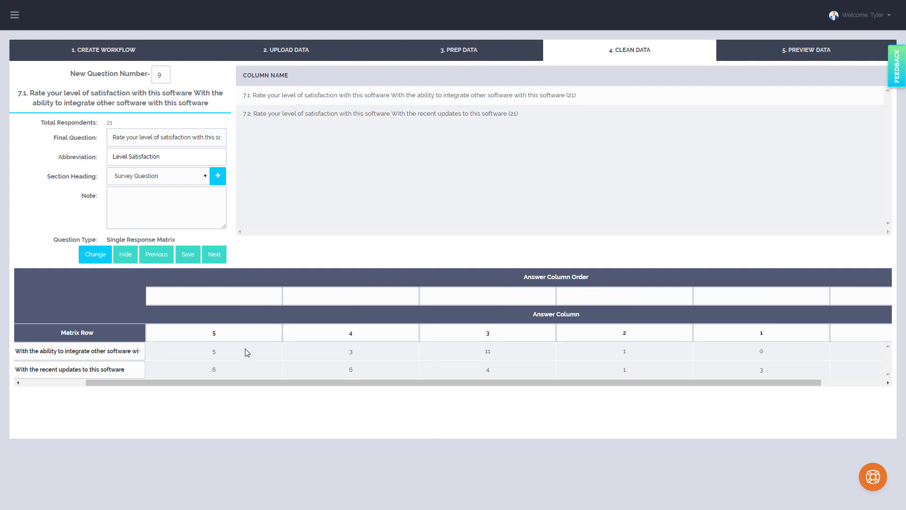
pyautogui.click(250, 299)
pyautogui.write('1')
pyautogui.click(331, 301)
pyautogui.write('2')
pyautogui.click(458, 300)
pyautogui.write('3')
pyautogui.click(626, 300)
pyautogui.write('4')
pyautogui.click(737, 298)
pyautogui.write('5')
pyautogui.moveTo(282, 381); pyautogui.dragTo(501, 401)
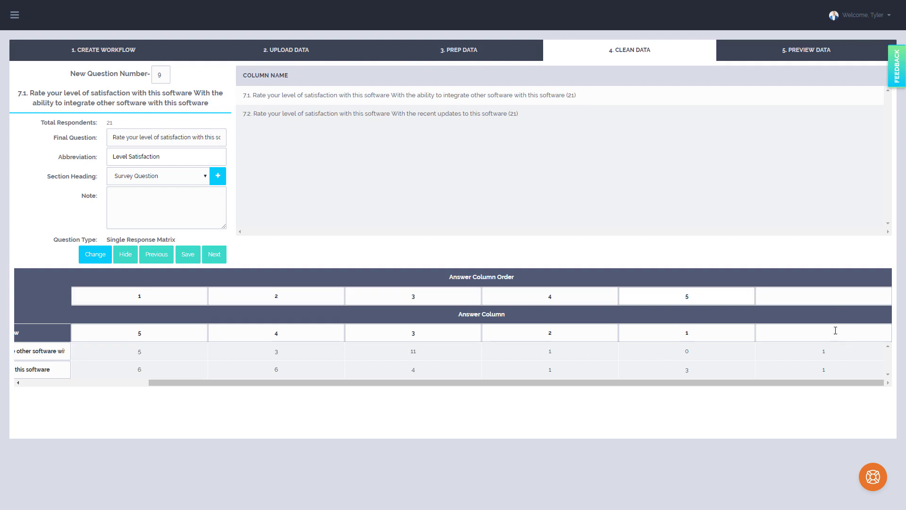
pyautogui.moveTo(822, 381); pyautogui.dragTo(695, 381)
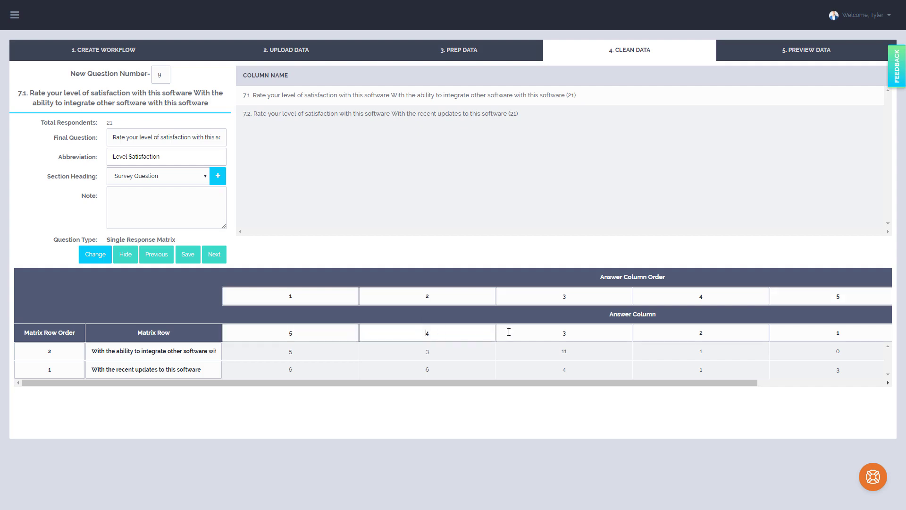
pyautogui.doubleClick(290, 338)
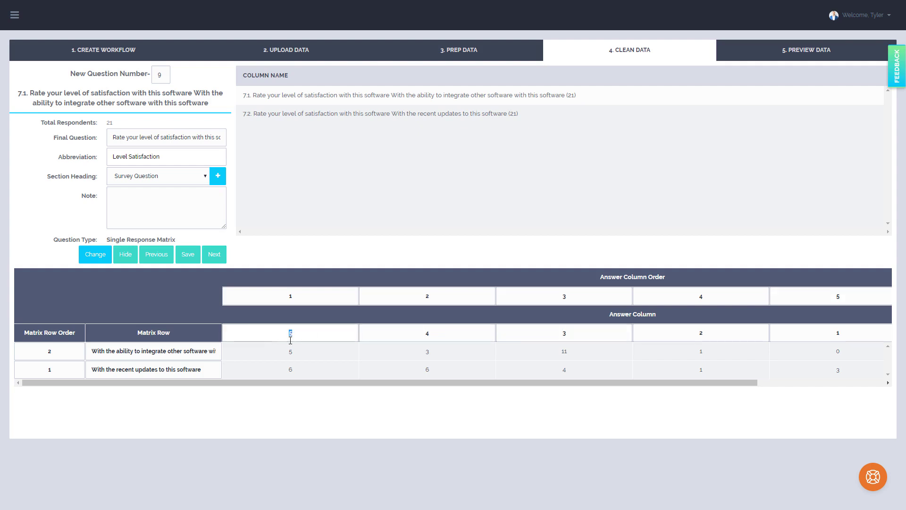
pyautogui.doubleClick(429, 338)
pyautogui.doubleClick(564, 335)
pyautogui.doubleClick(706, 334)
pyautogui.doubleClick(260, 333)
pyautogui.doubleClick(408, 332)
pyautogui.click(329, 334)
pyautogui.doubleClick(259, 333)
pyautogui.click(435, 335)
pyautogui.press('BackSpace')
pyautogui.write('5')
pyautogui.press('BackSpace')
pyautogui.write('4')
# Advance to question 10 and paste its heading 'Overall, I am very satisfied with the way the Company is performing with this application.' as the final question.
pyautogui.click(192, 351)
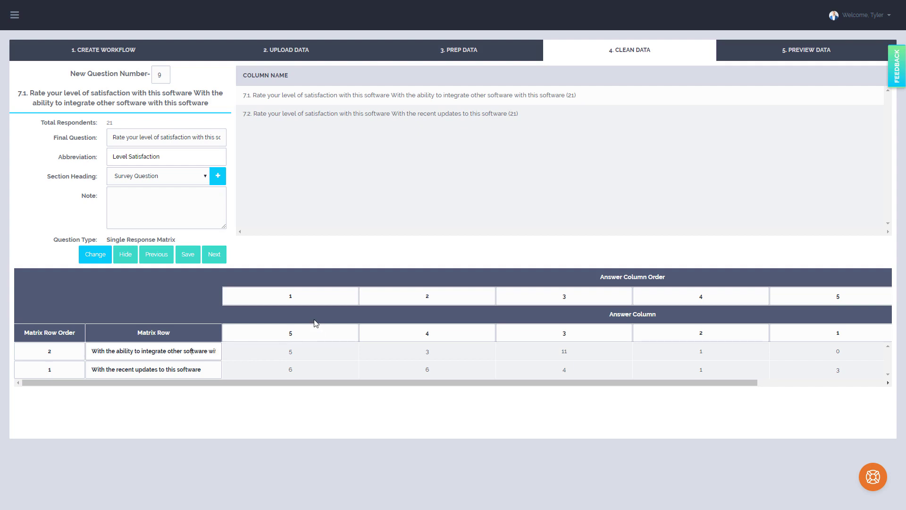
pyautogui.click(219, 260)
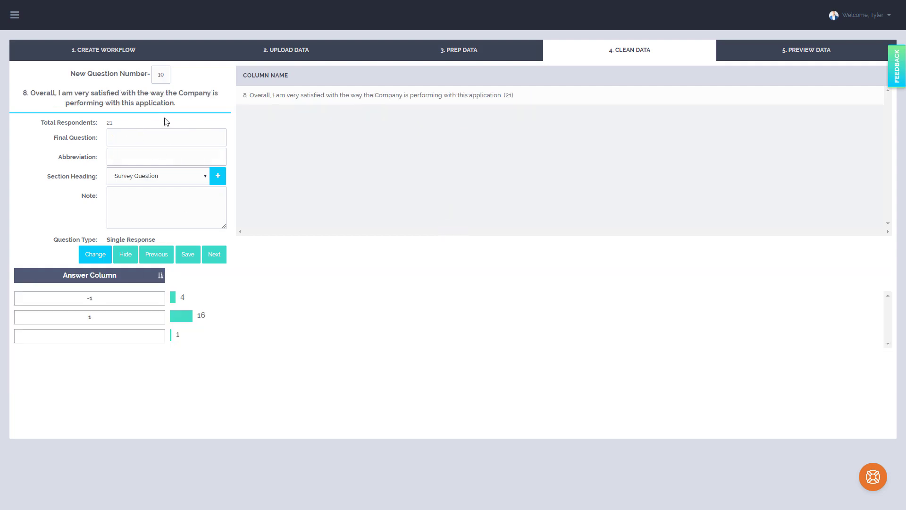
pyautogui.moveTo(176, 103); pyautogui.dragTo(34, 93)
pyautogui.hotkey('ctrl', 'c')
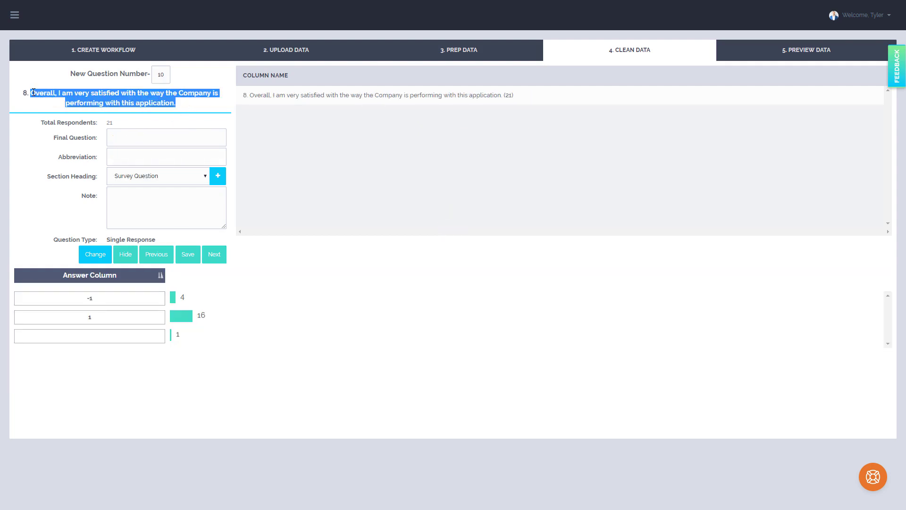
pyautogui.click(151, 138)
pyautogui.hotkey('ctrl', 'v')
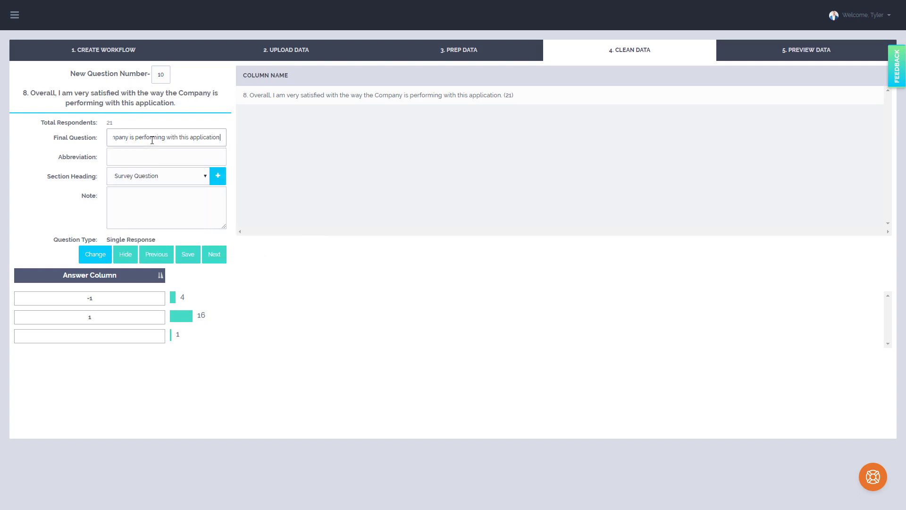
# Set question 10's abbreviation to 'Satisfied with Company'.
pyautogui.click(146, 156)
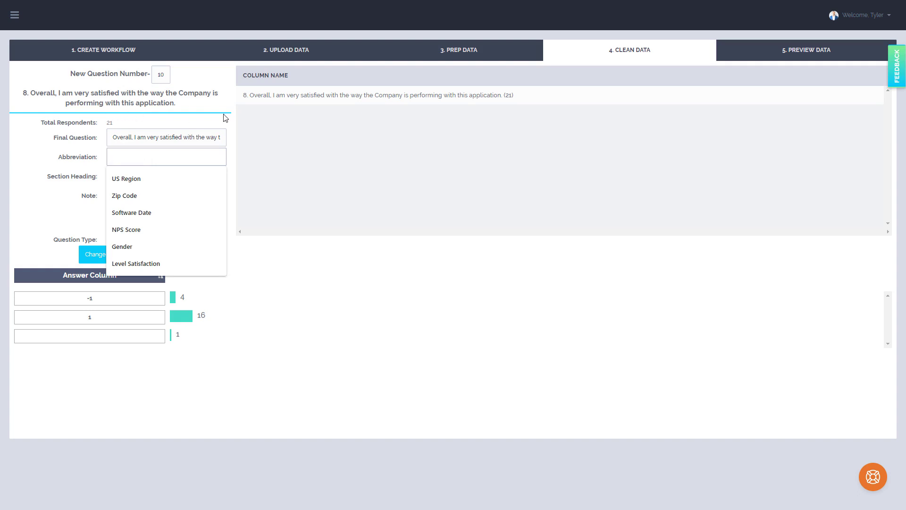
pyautogui.write('Satisfi')
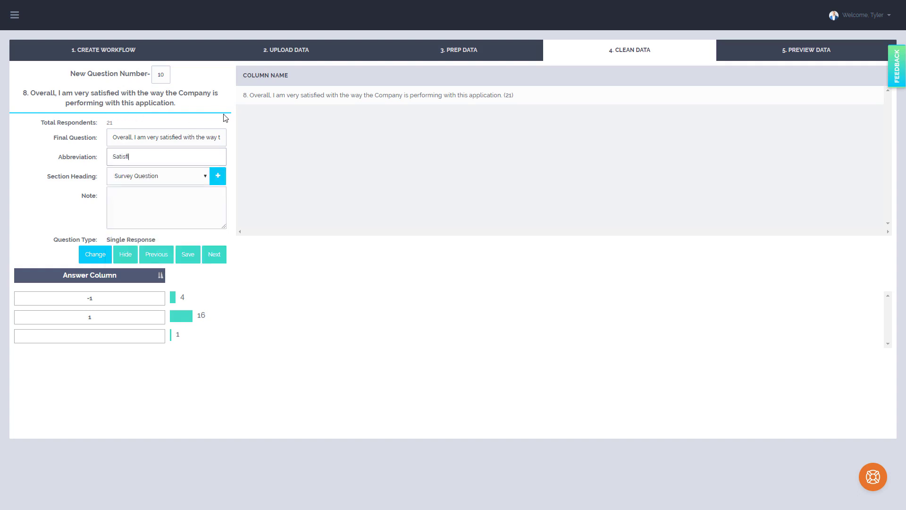
pyautogui.write('ed with Company')
# Relabel answer 1 as 'Like' and answer -1 as 'Dislike', then advance to the next question.
pyautogui.click(69, 316)
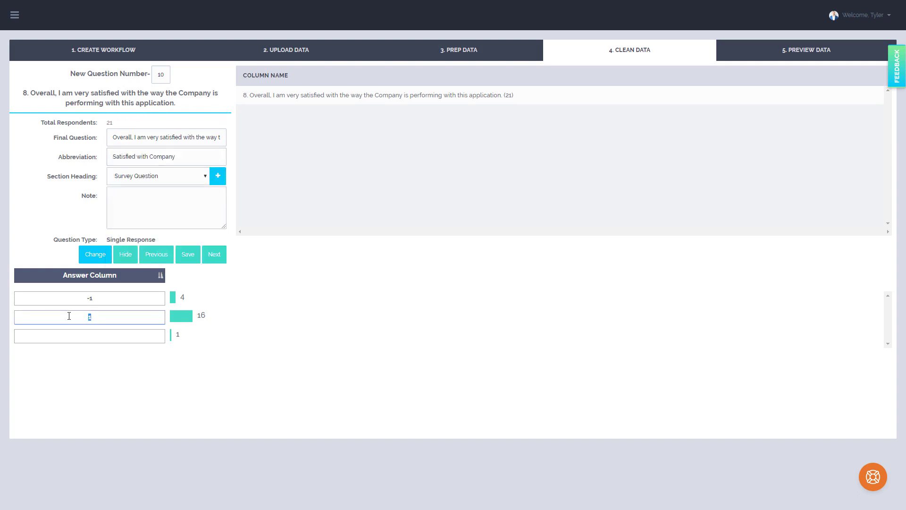
pyautogui.write('Like')
pyautogui.click(56, 293)
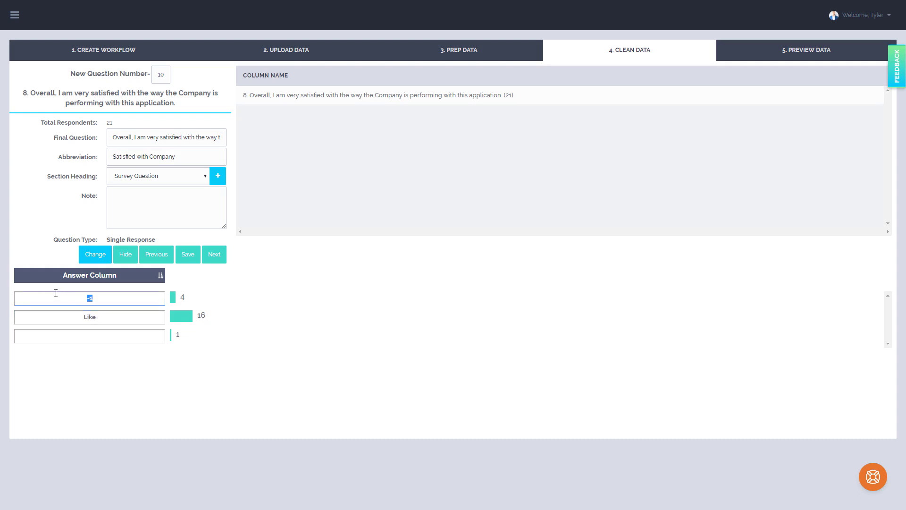
pyautogui.write('Dislike')
pyautogui.click(214, 255)
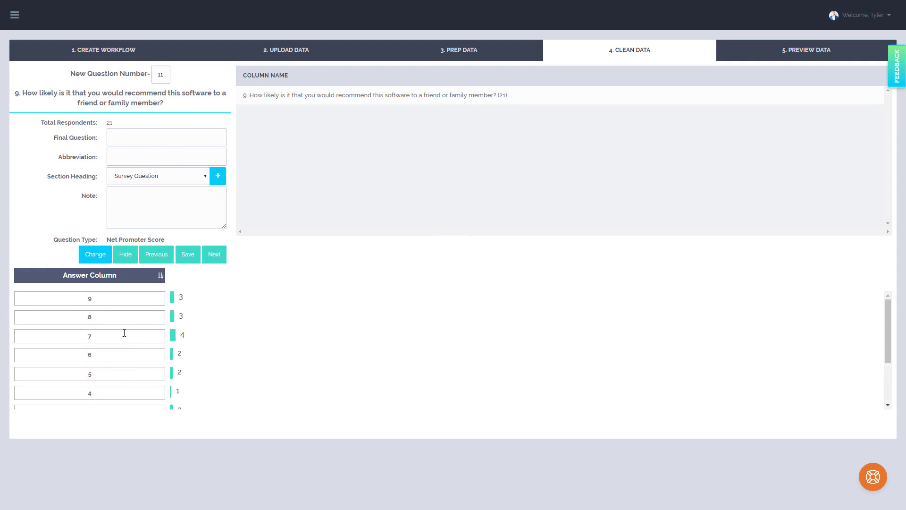
# Copy question 11's heading into its final question, enter the abbreviation 'NPS', and advance.
pyautogui.scroll(-2, 116, 355)
pyautogui.scroll(2, 113, 357)
pyautogui.moveTo(168, 106); pyautogui.dragTo(23, 95)
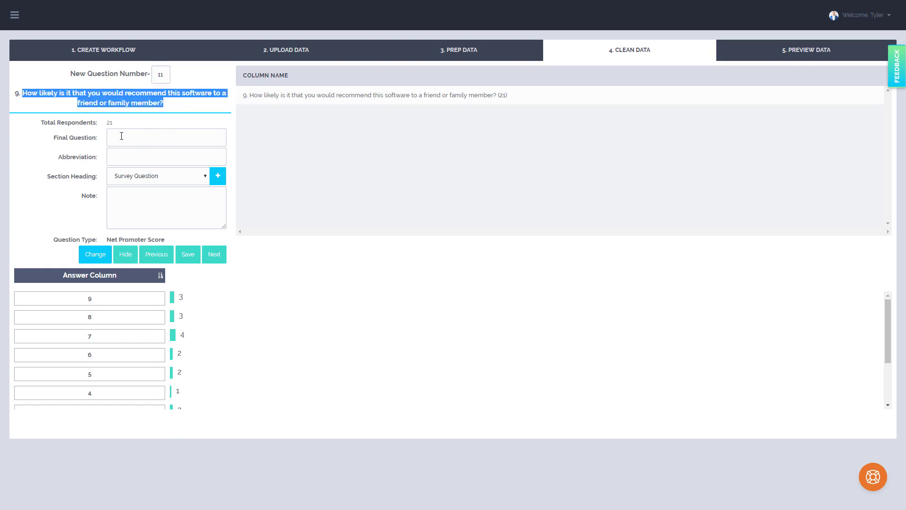
pyautogui.hotkey('ctrl', 'c')
pyautogui.click(121, 136)
pyautogui.hotkey('ctrl', 'v')
pyautogui.write('NPS')
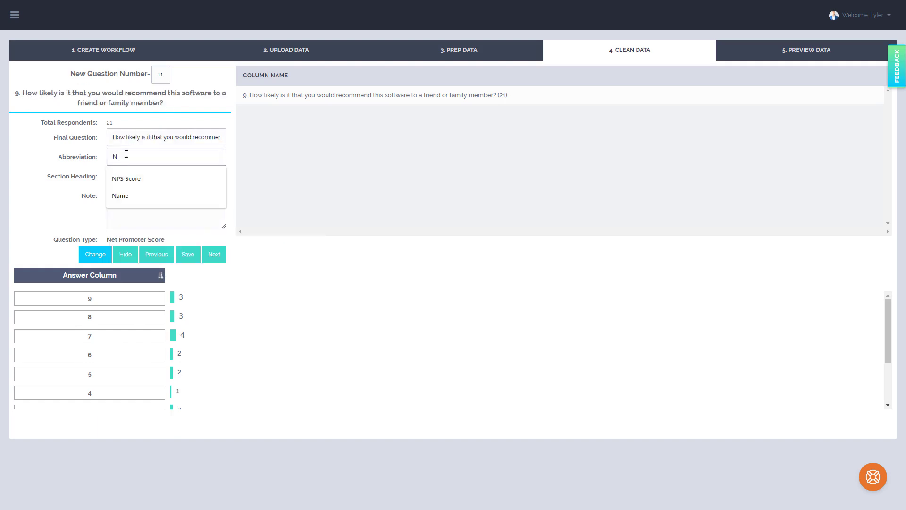
pyautogui.click(213, 256)
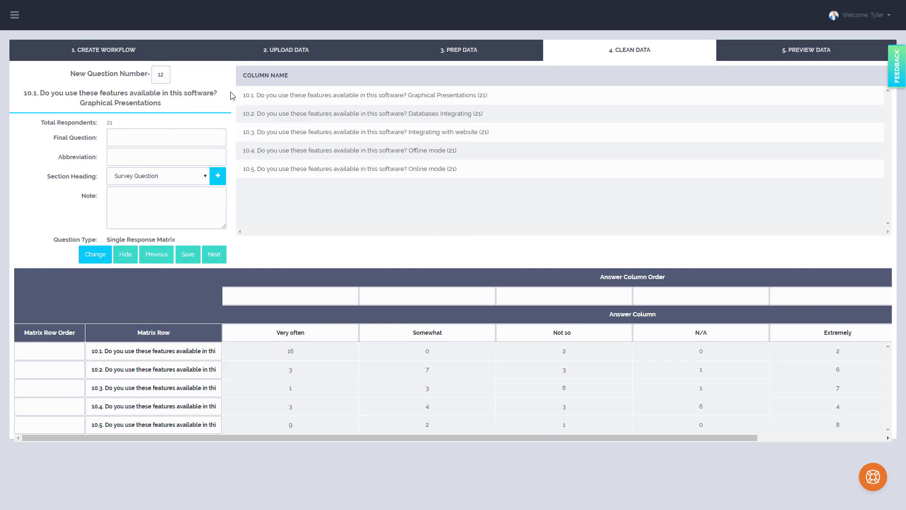
# Copy question 12's heading 'Do you use these features available in this software?' into its final question and set abbreviation 'Features'.
pyautogui.moveTo(218, 93); pyautogui.dragTo(39, 91)
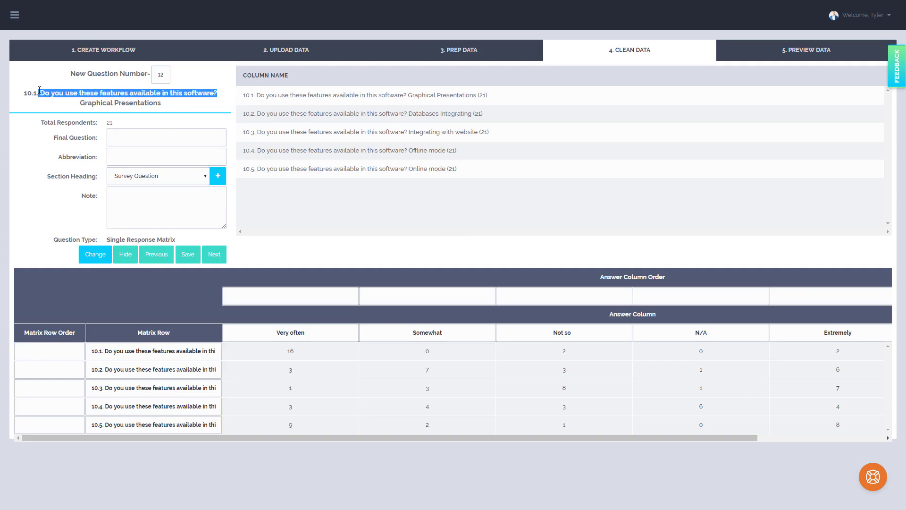
pyautogui.hotkey('ctrl', 'c')
pyautogui.click(165, 137)
pyautogui.hotkey('ctrl', 'v')
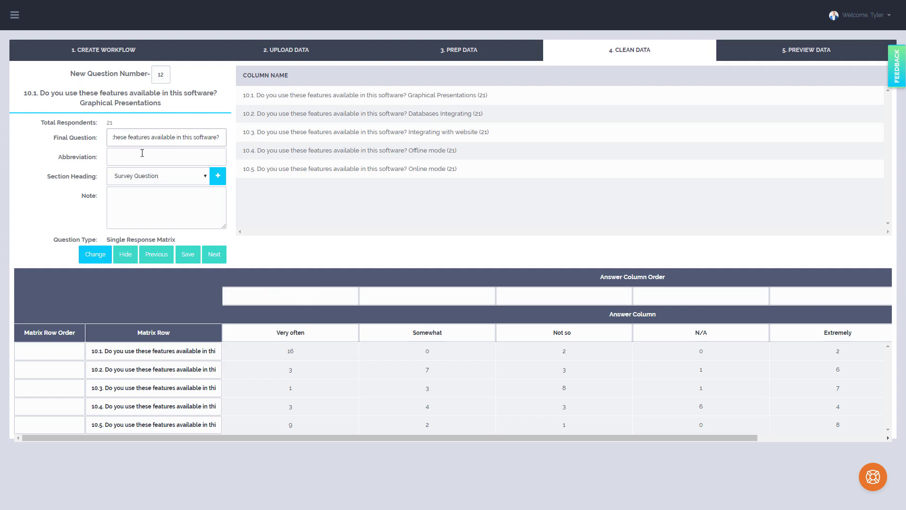
pyautogui.click(142, 153)
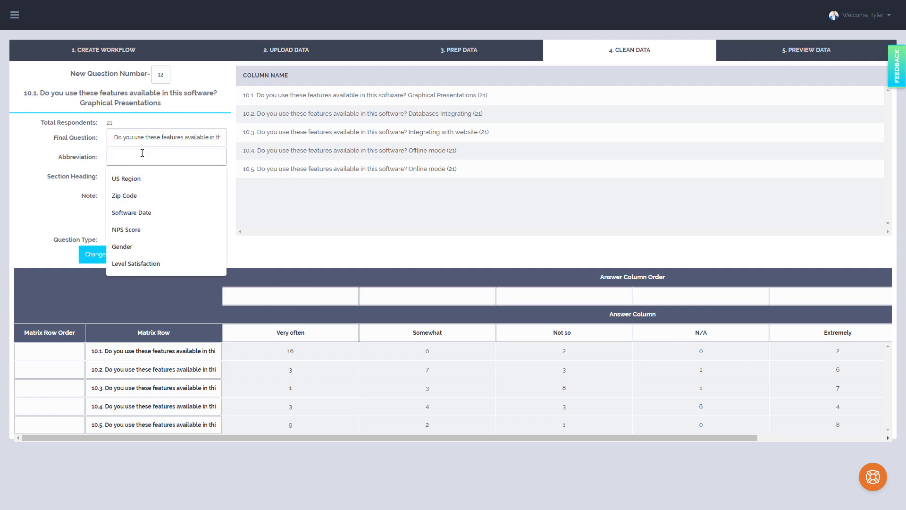
pyautogui.write('Features')
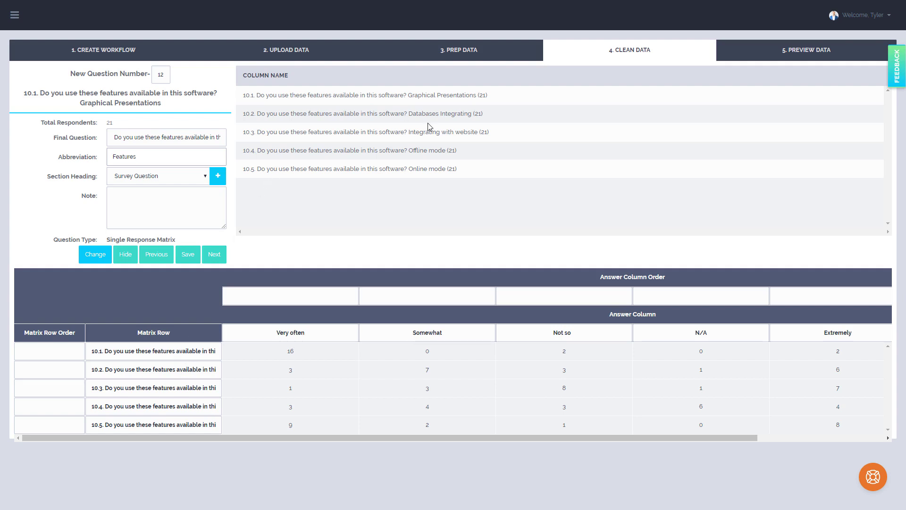
# Trim the first matrix row label to 'Graphical Presentations'.
pyautogui.click(417, 93)
pyautogui.click(186, 350)
pyautogui.click(168, 354)
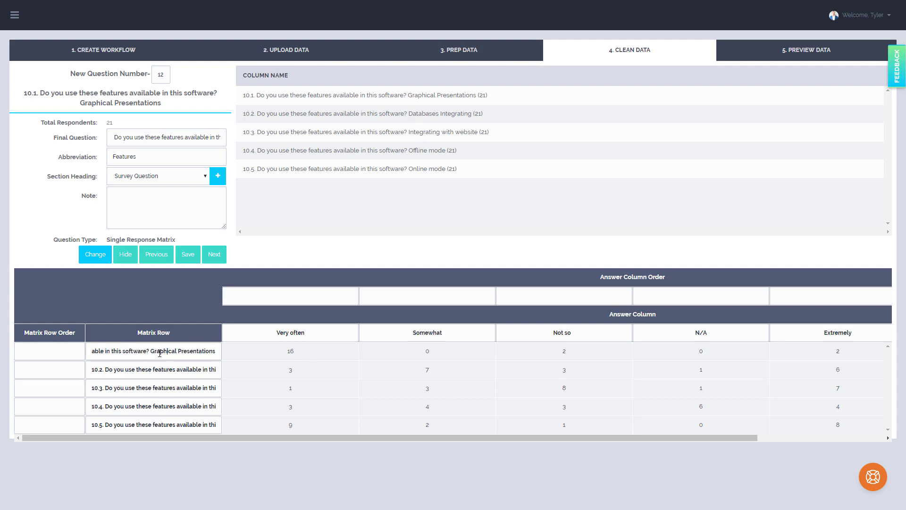
pyautogui.click(151, 352)
pyautogui.hotkey('shift', 'Home')
pyautogui.press('BackSpace')
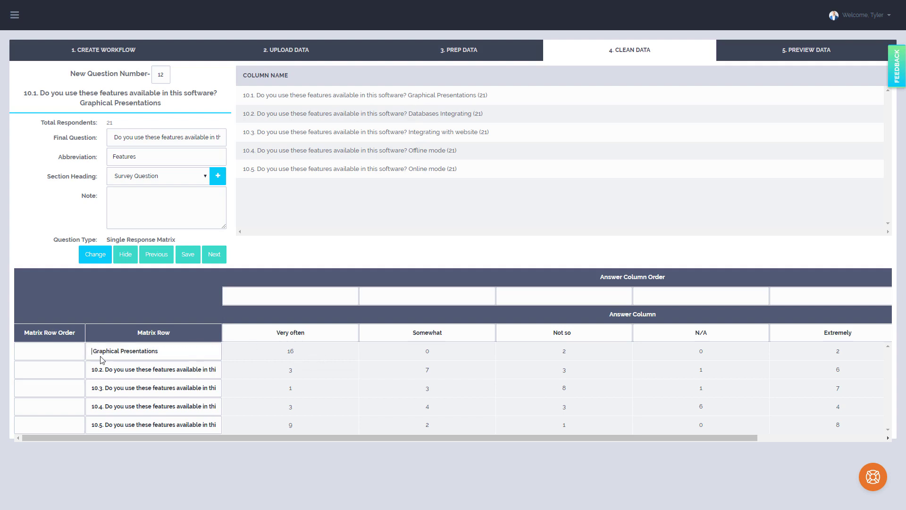
# Trim the remaining matrix row labels to 'Databases Integrating', 'Integrating with website', 'Offline mode' and 'Online mode'.
pyautogui.click(119, 369)
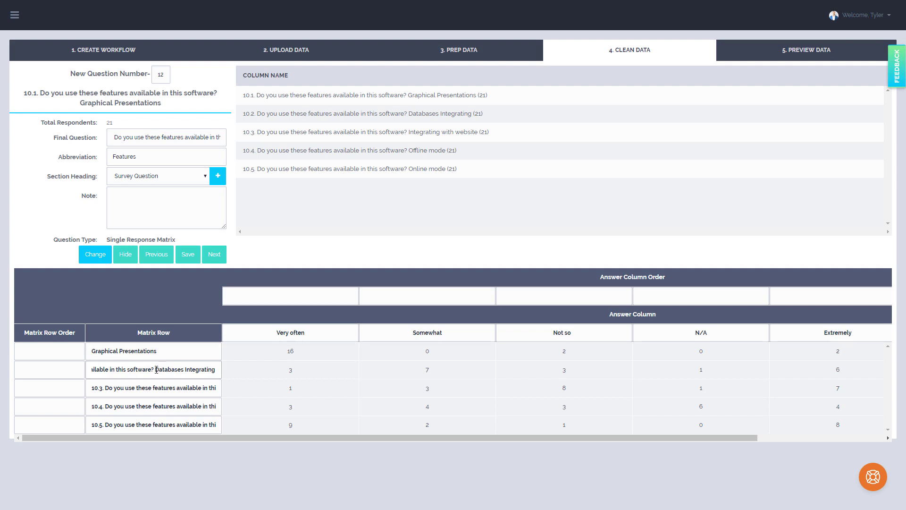
pyautogui.hotkey('shift', 'Home')
pyautogui.press('BackSpace')
pyautogui.moveTo(107, 387); pyautogui.dragTo(405, 410)
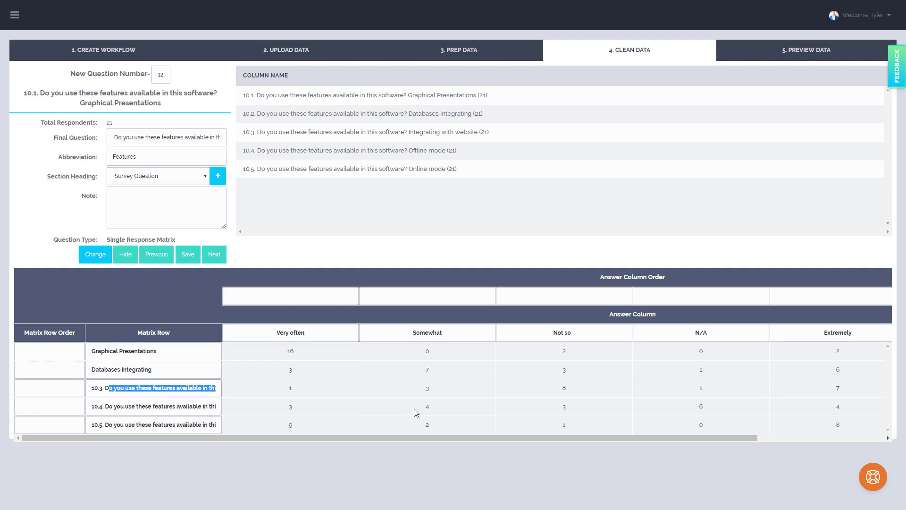
pyautogui.moveTo(154, 388); pyautogui.dragTo(346, 403)
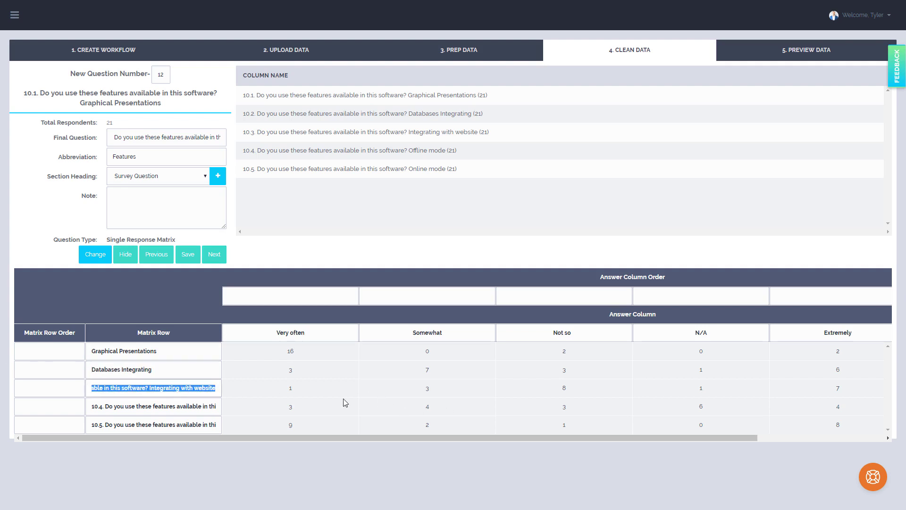
pyautogui.click(150, 387)
pyautogui.hotkey('shift', 'Home')
pyautogui.press('BackSpace')
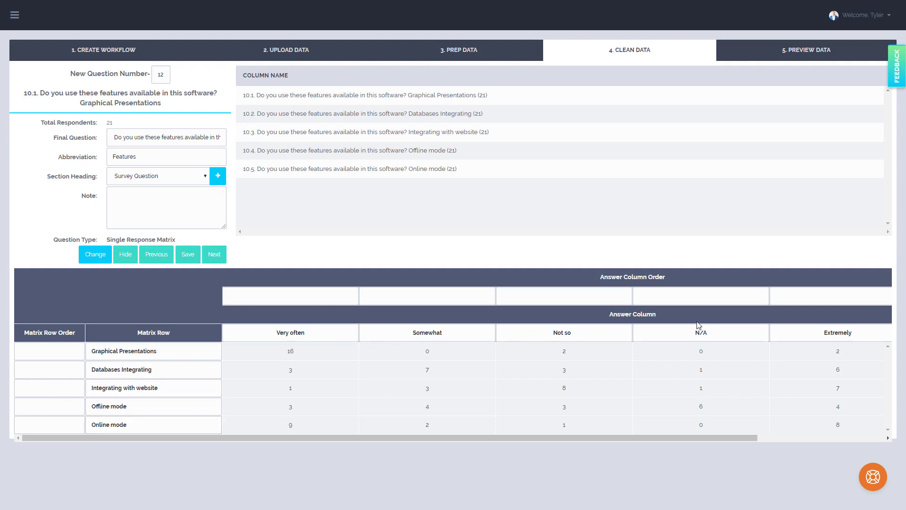
# Set answer column orders to Extremely 1, Very often 2, Somewhat 3, Not so 4, N/A 5, and advance.
pyautogui.moveTo(564, 434); pyautogui.dragTo(618, 440)
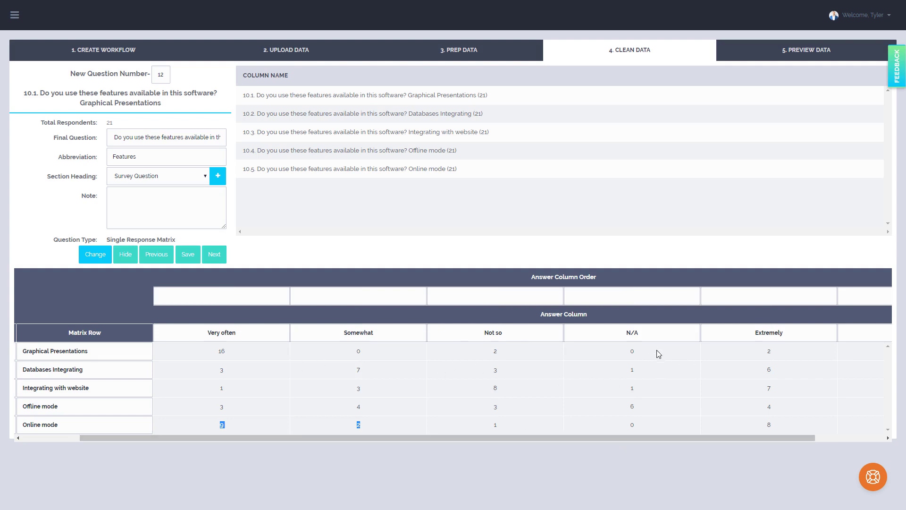
pyautogui.click(758, 301)
pyautogui.write('1')
pyautogui.click(262, 300)
pyautogui.write('2')
pyautogui.click(339, 295)
pyautogui.write('4')
pyautogui.click(472, 297)
pyautogui.click(361, 297)
pyautogui.press('BackSpace')
pyautogui.write('3')
pyautogui.click(497, 302)
pyautogui.write('4')
pyautogui.click(621, 302)
pyautogui.write('5')
pyautogui.moveTo(691, 440); pyautogui.dragTo(363, 390)
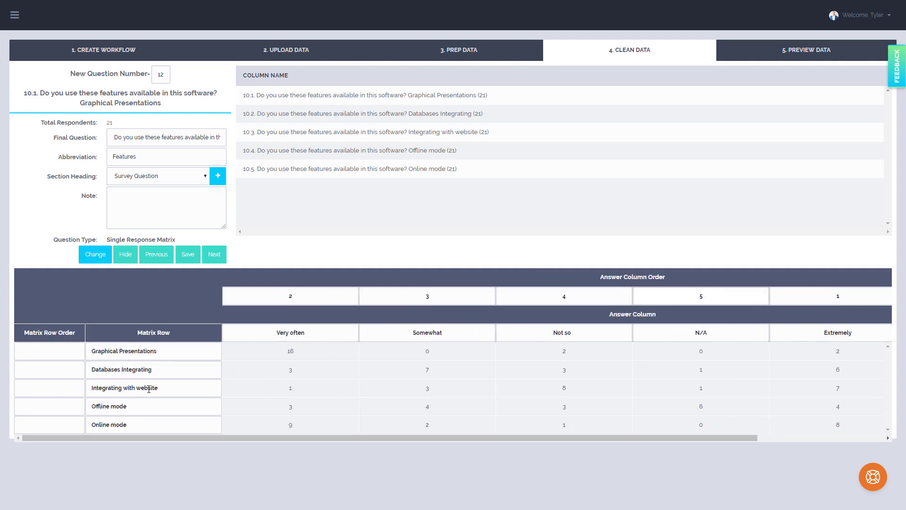
pyautogui.click(214, 255)
# Select question 11's heading, open its abbreviation field, and move on to question 12.
pyautogui.moveTo(30, 92); pyautogui.dragTo(169, 108)
pyautogui.click(152, 156)
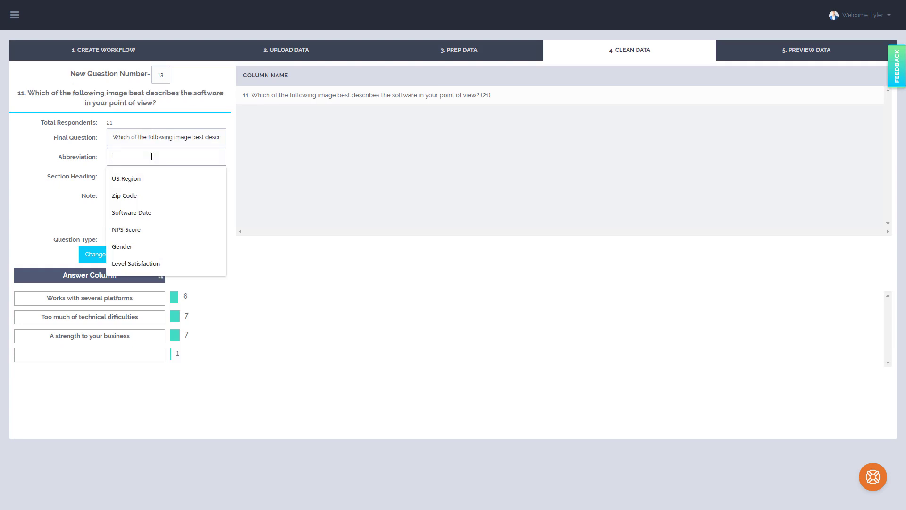
pyautogui.click(218, 257)
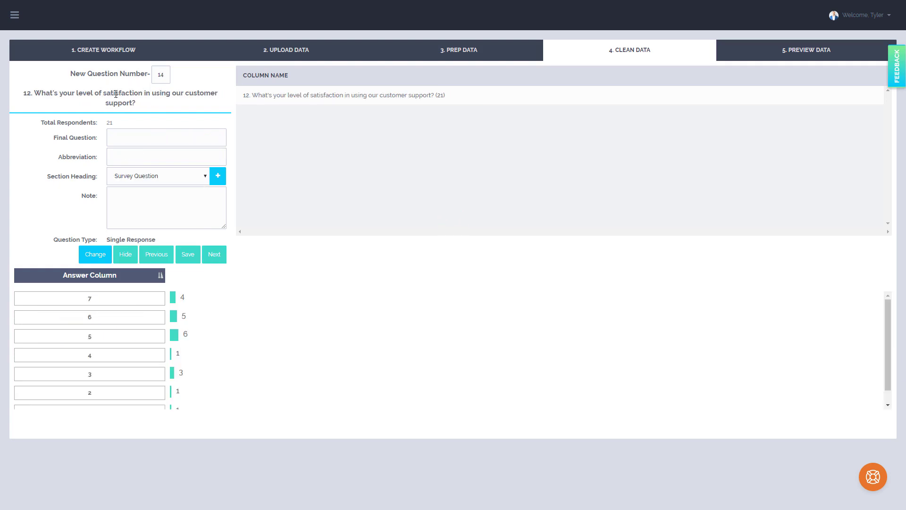
# Copy question 12's heading into its final question, set abbreviation 'Satisfaction with Support', and advance.
pyautogui.moveTo(40, 95); pyautogui.dragTo(134, 156)
pyautogui.hotkey('ctrl', 'c')
pyautogui.click(129, 137)
pyautogui.hotkey('ctrl', 'v')
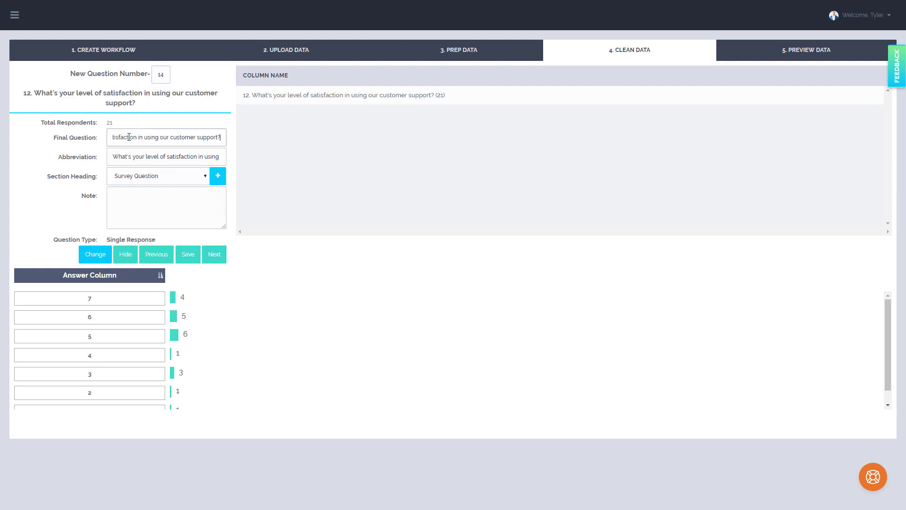
pyautogui.tripleClick(152, 158)
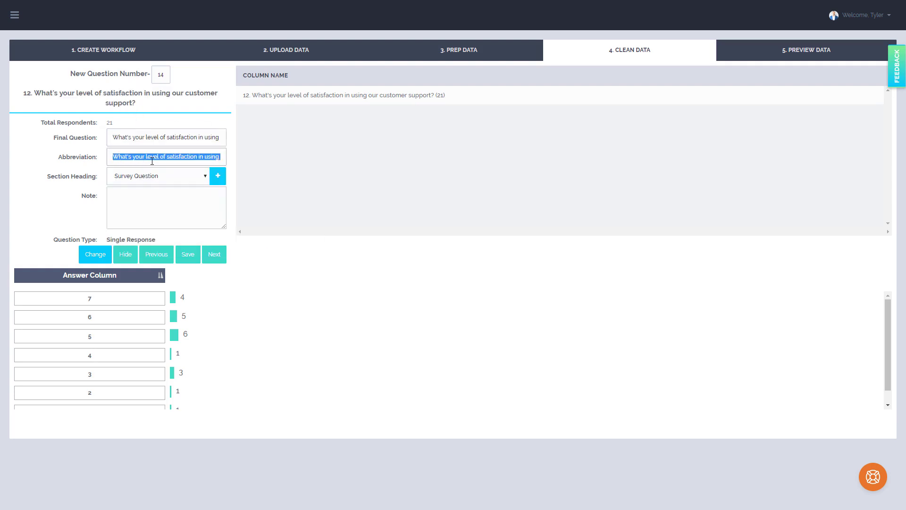
pyautogui.press('BackSpace')
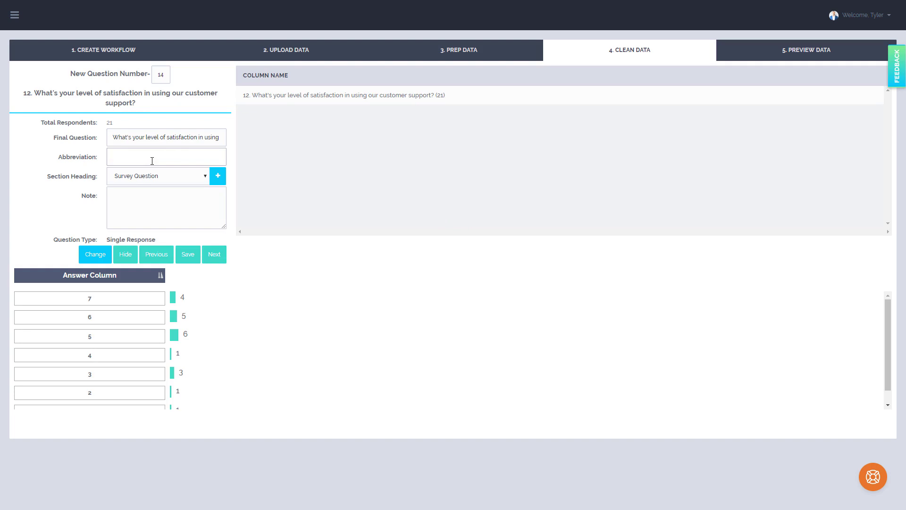
pyautogui.write('Satisfaction with Support')
pyautogui.click(212, 258)
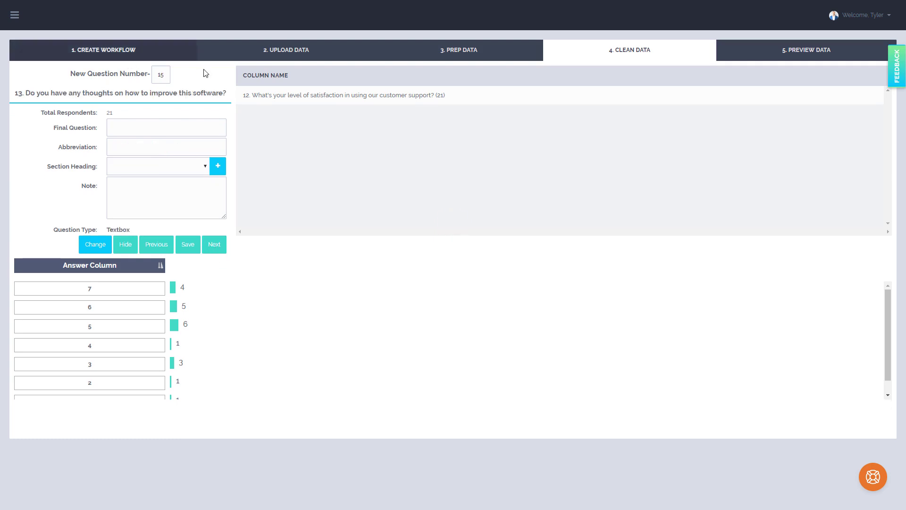
# Copy question 13's heading into its final question, set abbreviation 'Thoughts on Improving', and advance.
pyautogui.moveTo(198, 102); pyautogui.dragTo(149, 148)
pyautogui.hotkey('ctrl', 'c')
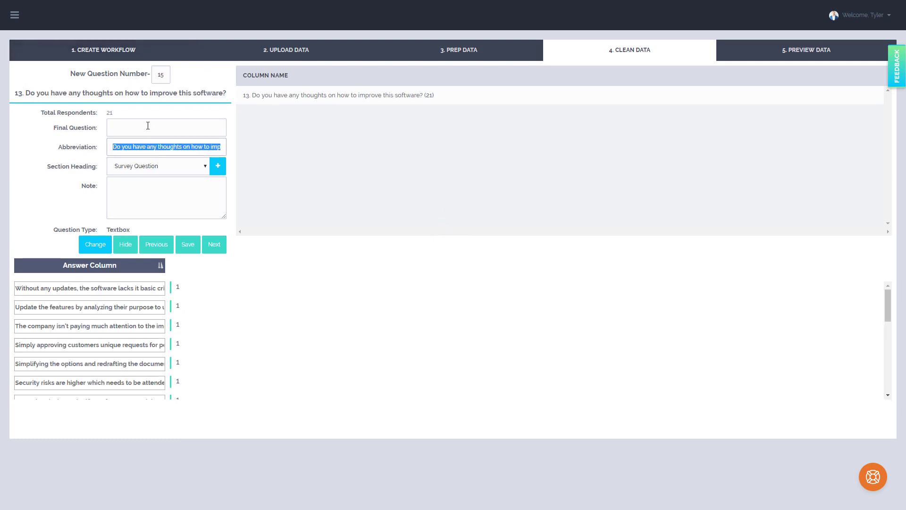
pyautogui.click(148, 126)
pyautogui.hotkey('ctrl', 'v')
pyautogui.hotkey('ctrl', 'a')
pyautogui.tripleClick(150, 147)
pyautogui.scroll(-1, 126, 322)
pyautogui.scroll(-3, 126, 322)
pyautogui.scroll(5, 126, 322)
pyautogui.press('BackSpace')
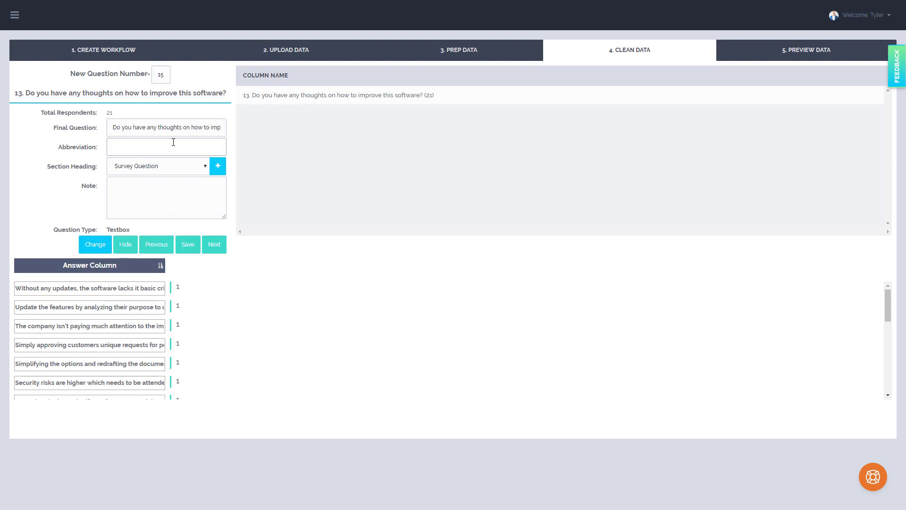
pyautogui.click(173, 142)
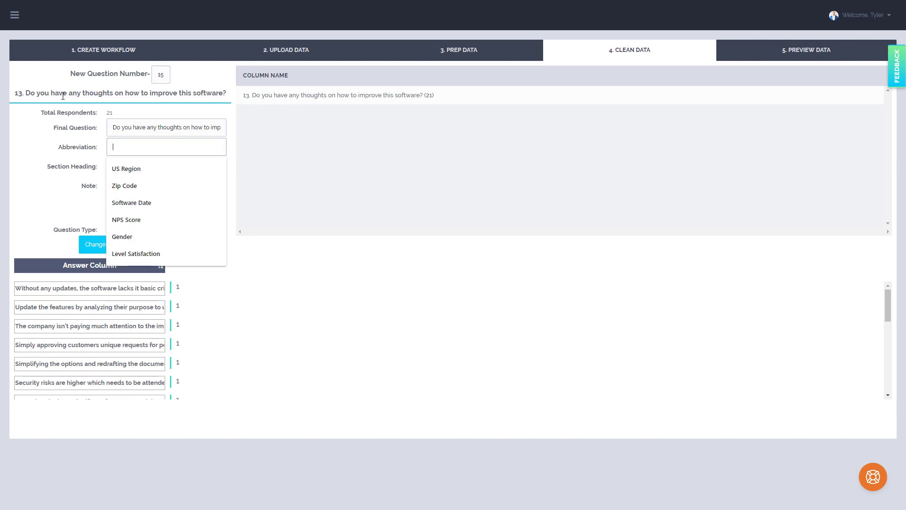
pyautogui.write('Thoughts on Improving')
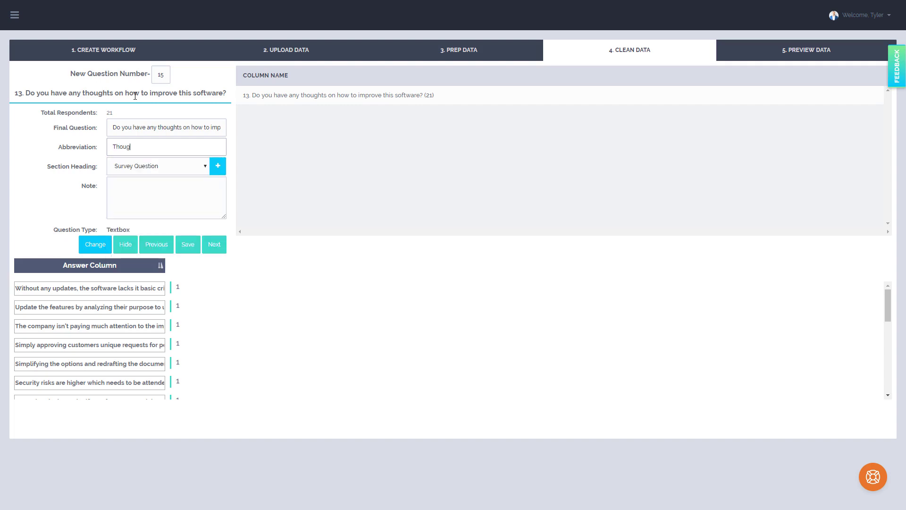
pyautogui.click(213, 248)
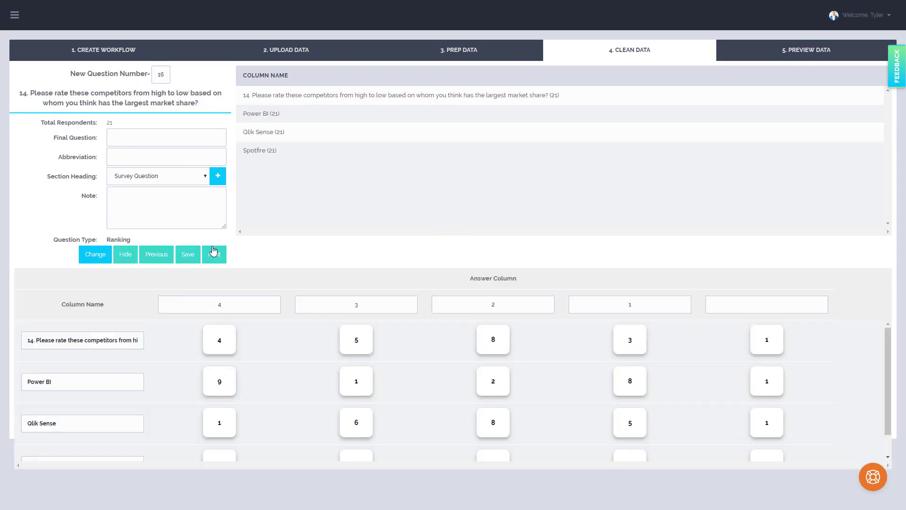
# Copy question 14's heading into its final question and set abbreviation 'Rank Competitors'.
pyautogui.moveTo(201, 104); pyautogui.dragTo(30, 91)
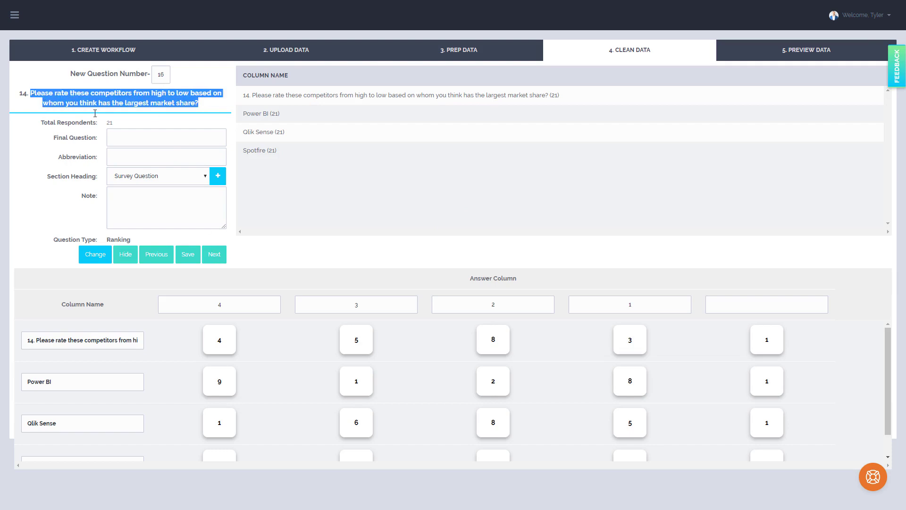
pyautogui.hotkey('ctrl', 'c')
pyautogui.click(182, 140)
pyautogui.hotkey('ctrl', 'v')
pyautogui.click(159, 158)
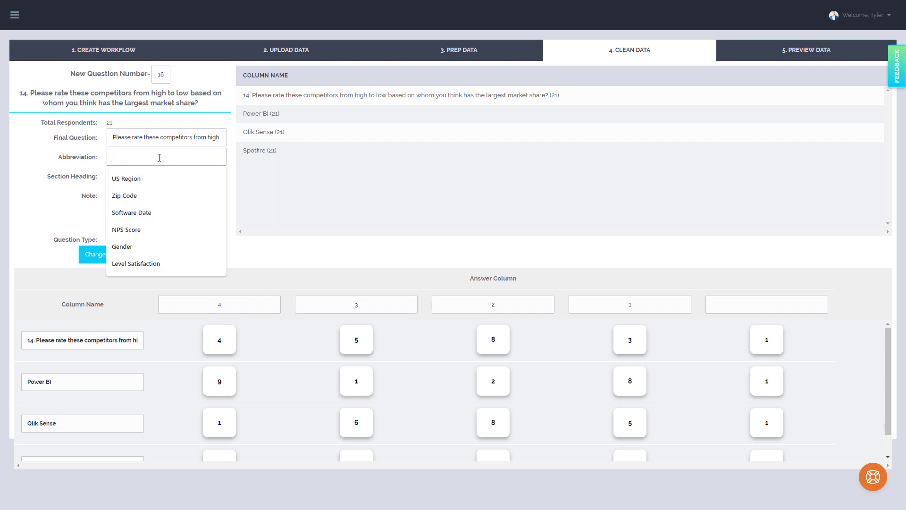
pyautogui.write('Rank C')
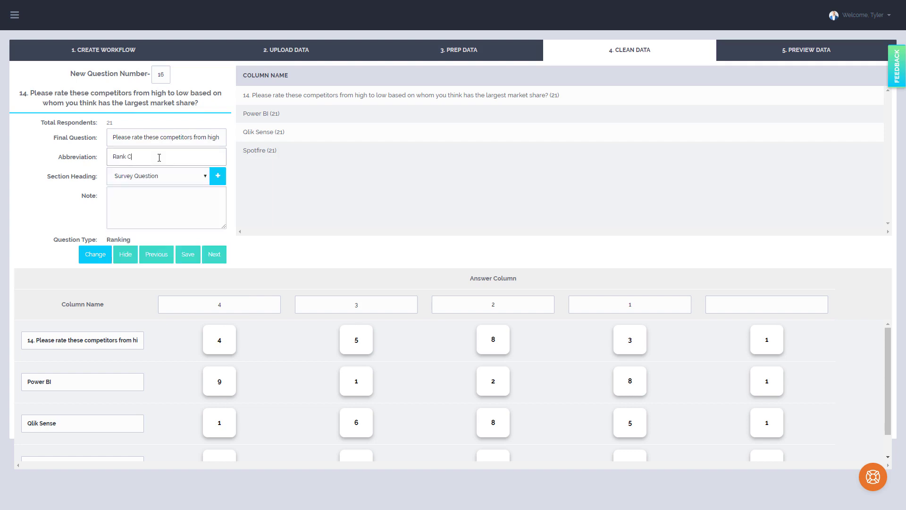
pyautogui.write('ompetitors')
pyautogui.scroll(-1, 276, 355)
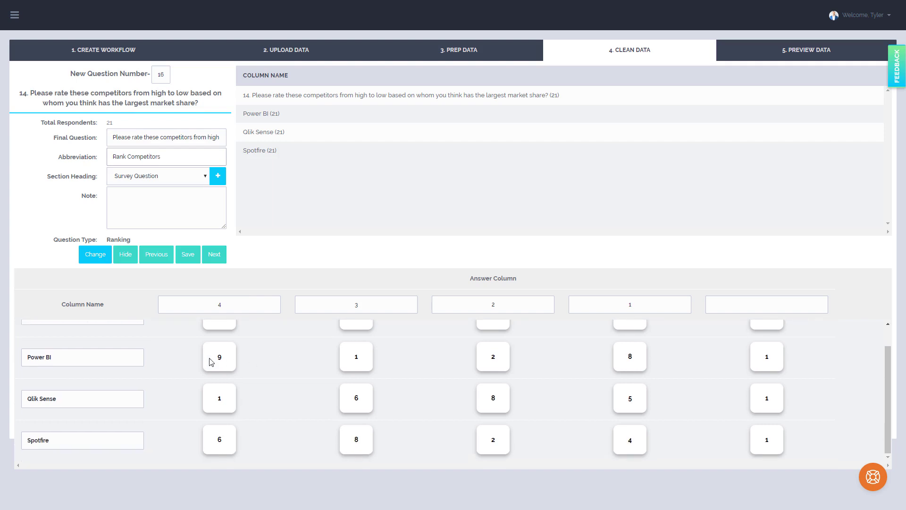
pyautogui.scroll(1, 52, 394)
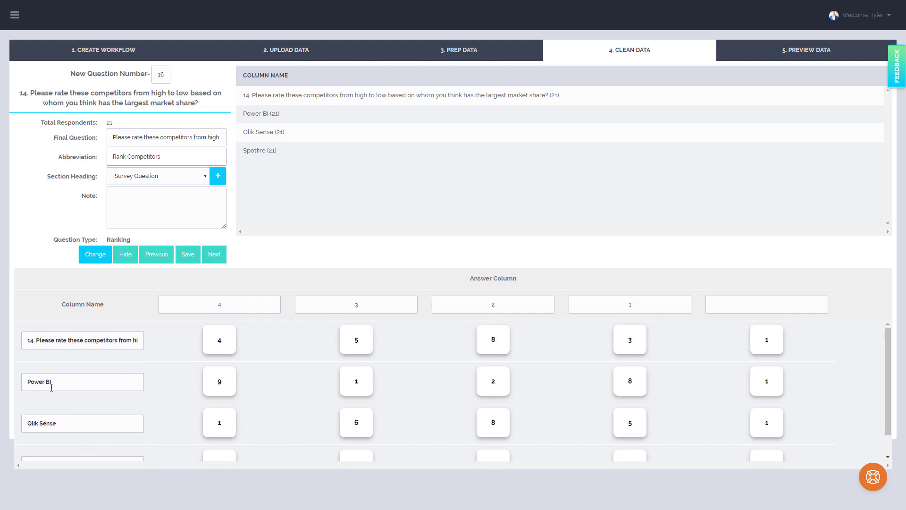
# Switch to the Excel source file and inspect question 14's columns to identify the first ranked competitor.
pyautogui.moveTo(69, 340); pyautogui.dragTo(155, 342)
pyautogui.click(88, 340)
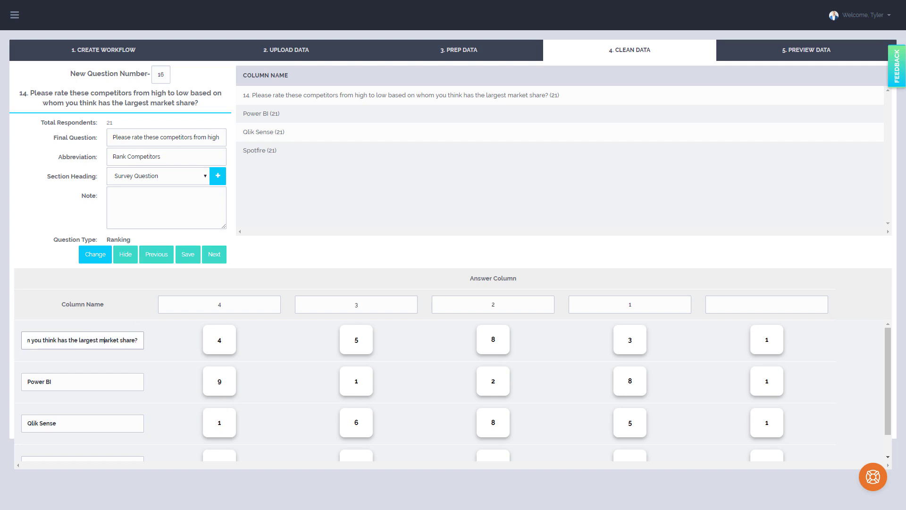
pyautogui.hotkey('alt', 'Tab')
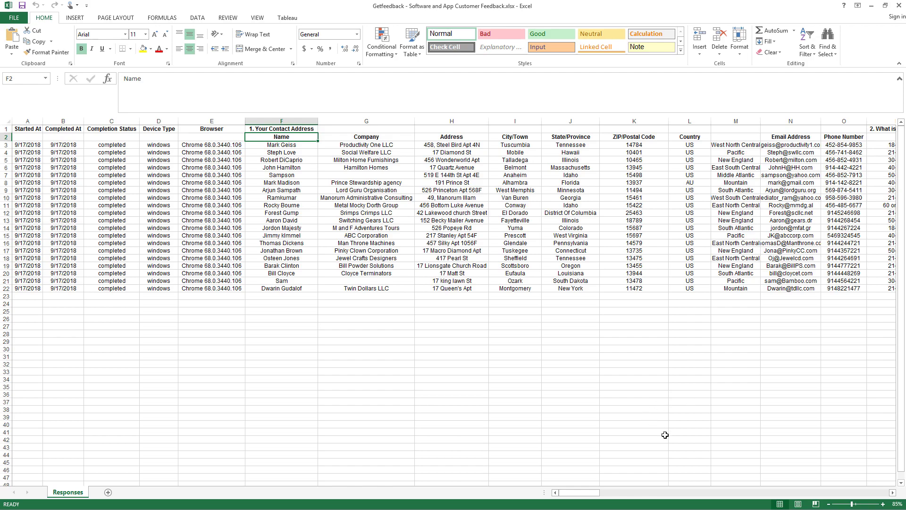
pyautogui.moveTo(586, 493); pyautogui.dragTo(884, 505)
pyautogui.click(633, 131)
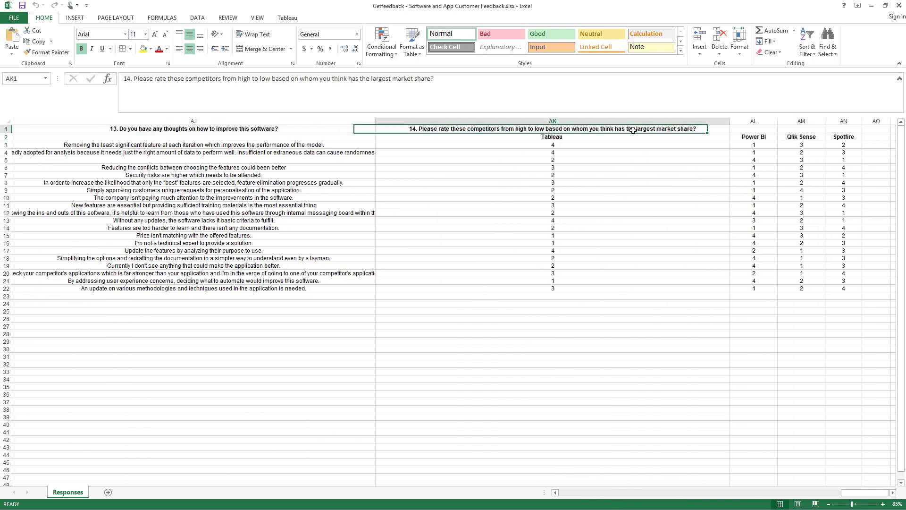
pyautogui.moveTo(633, 130); pyautogui.dragTo(630, 136)
pyautogui.click(553, 137)
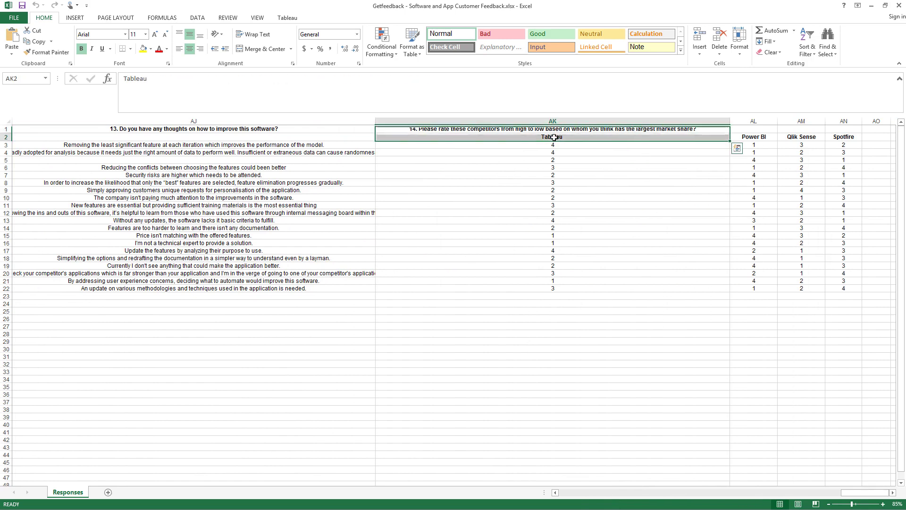
pyautogui.click(554, 128)
pyautogui.click(555, 137)
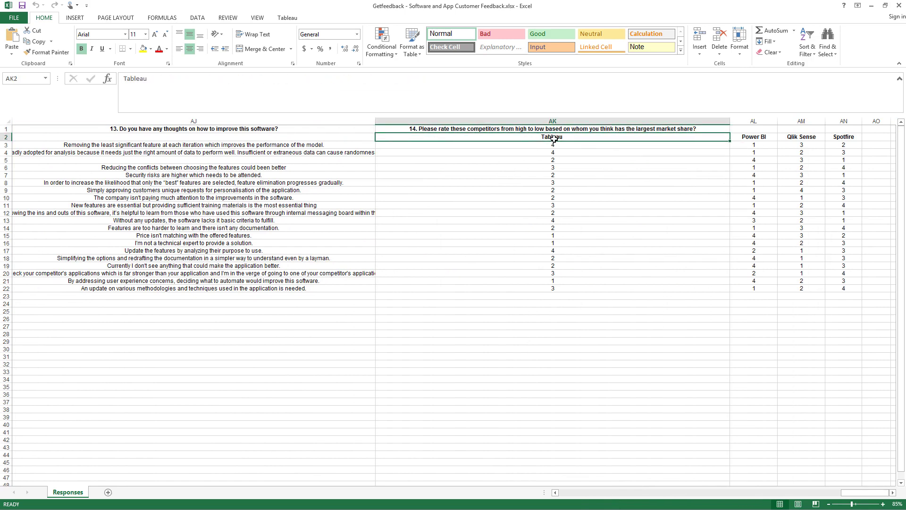
pyautogui.click(556, 128)
pyautogui.click(871, 6)
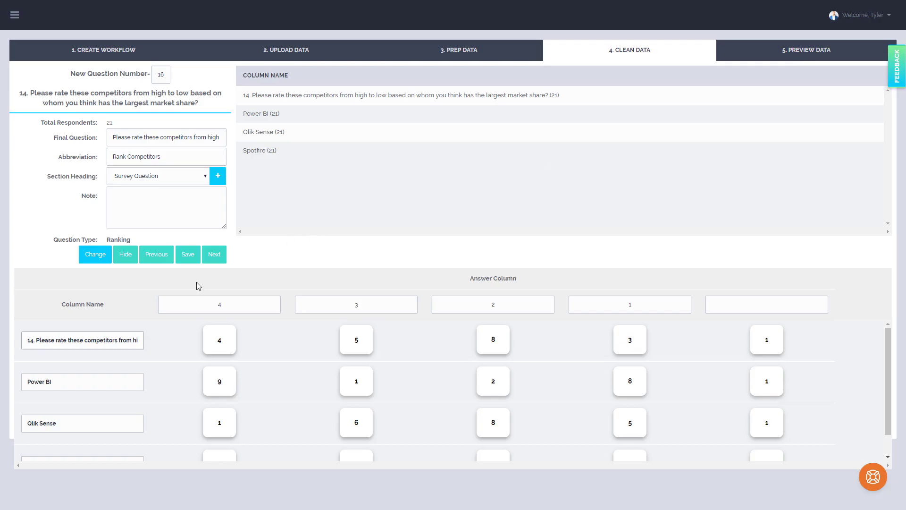
# Rename the first ranking row to 'Tableau' and advance past the last question.
pyautogui.tripleClick(137, 337)
pyautogui.write('T')
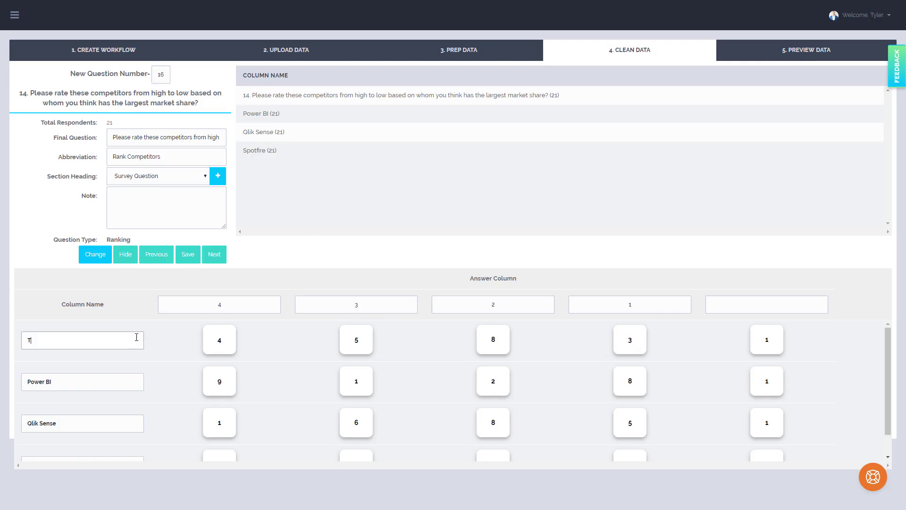
pyautogui.write('abeau')
pyautogui.moveTo(48, 341); pyautogui.dragTo(4, 336)
pyautogui.write('Tableau')
pyautogui.click(212, 255)
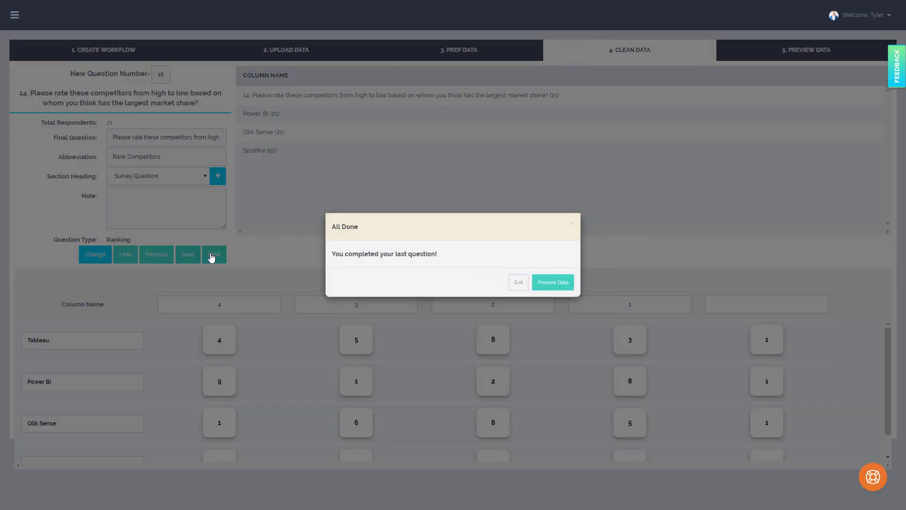